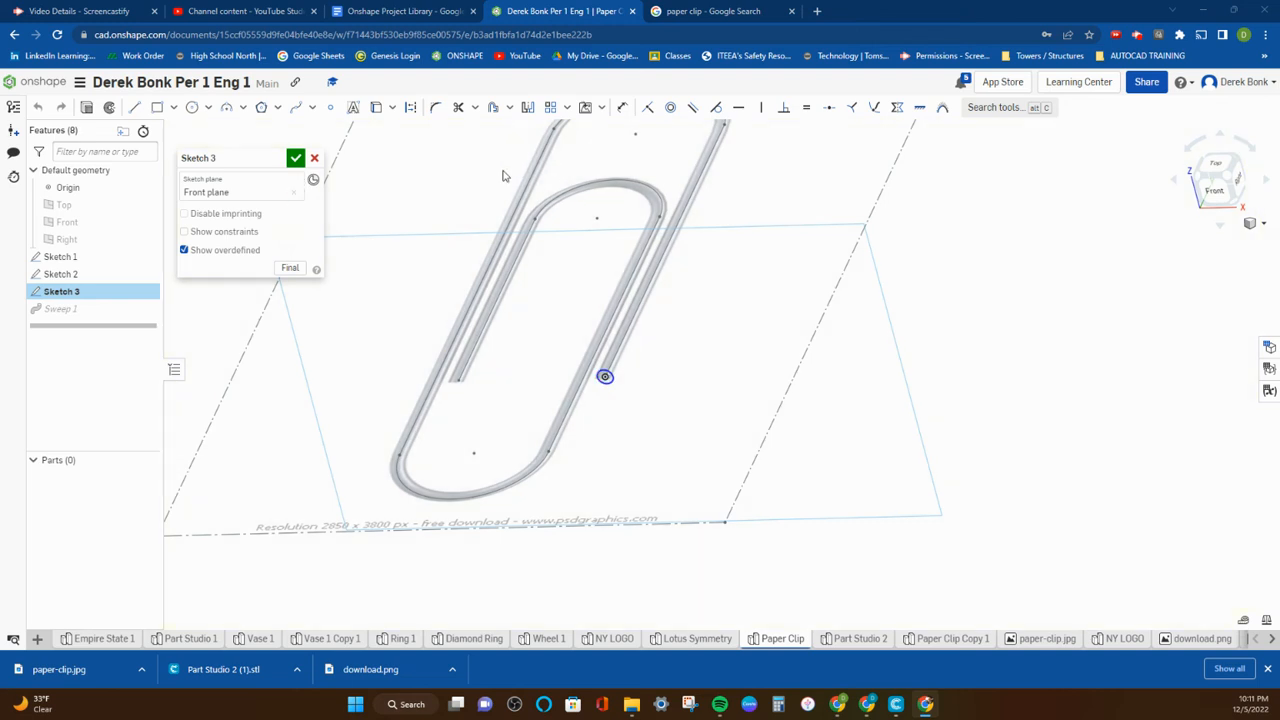
# Examine the finished paper clip's path sketch on the Top plane and its circular profile sketch on the Front plane
pyautogui.click(295, 158)
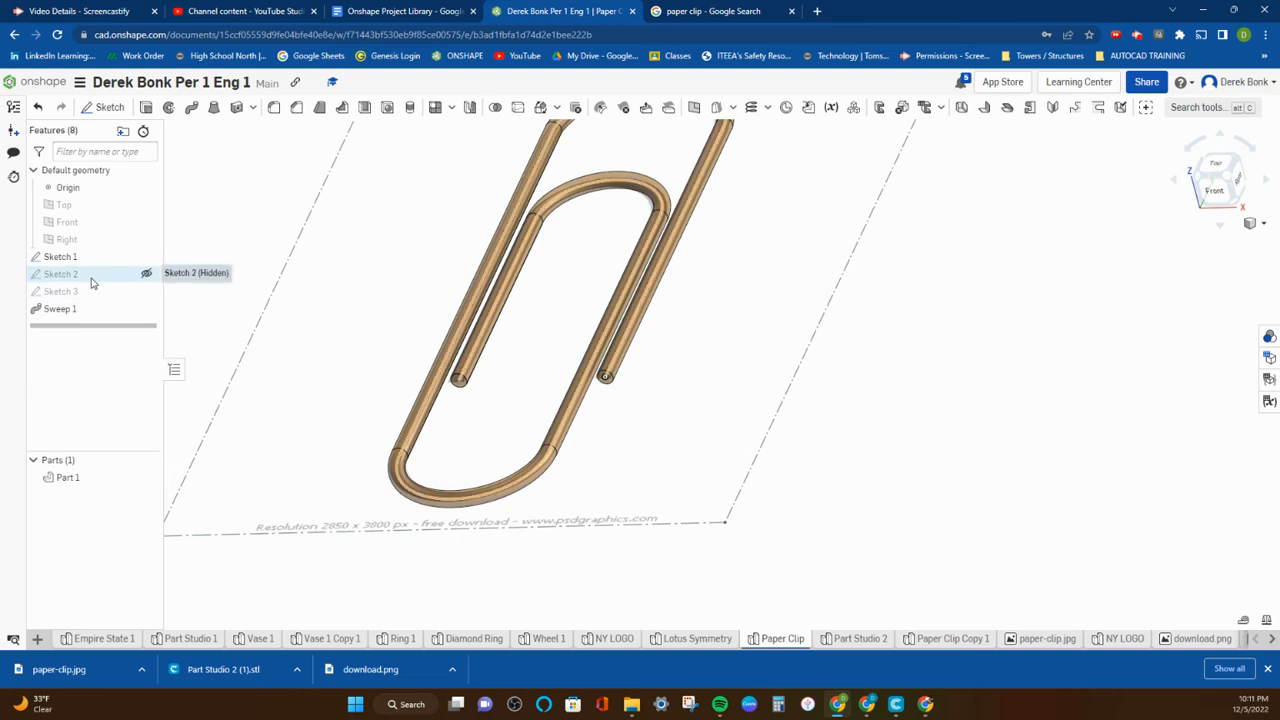
pyautogui.doubleClick(91, 276)
pyautogui.click(295, 302)
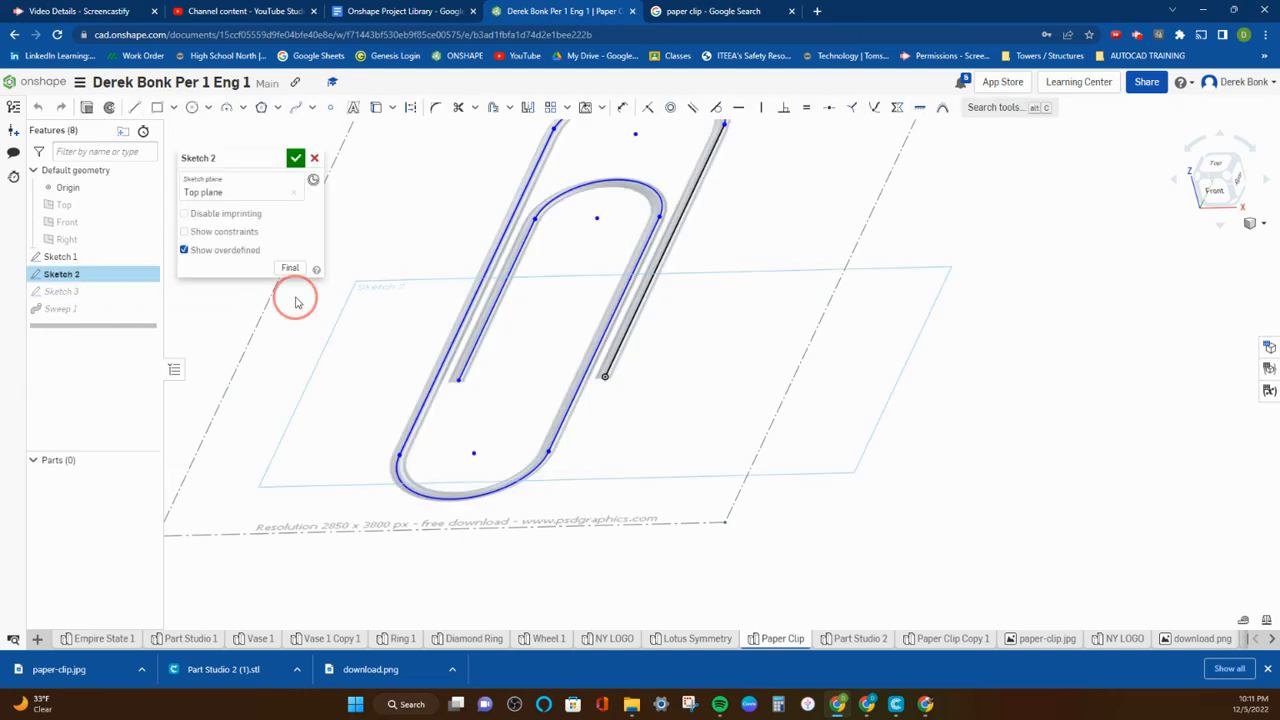
pyautogui.press('n')
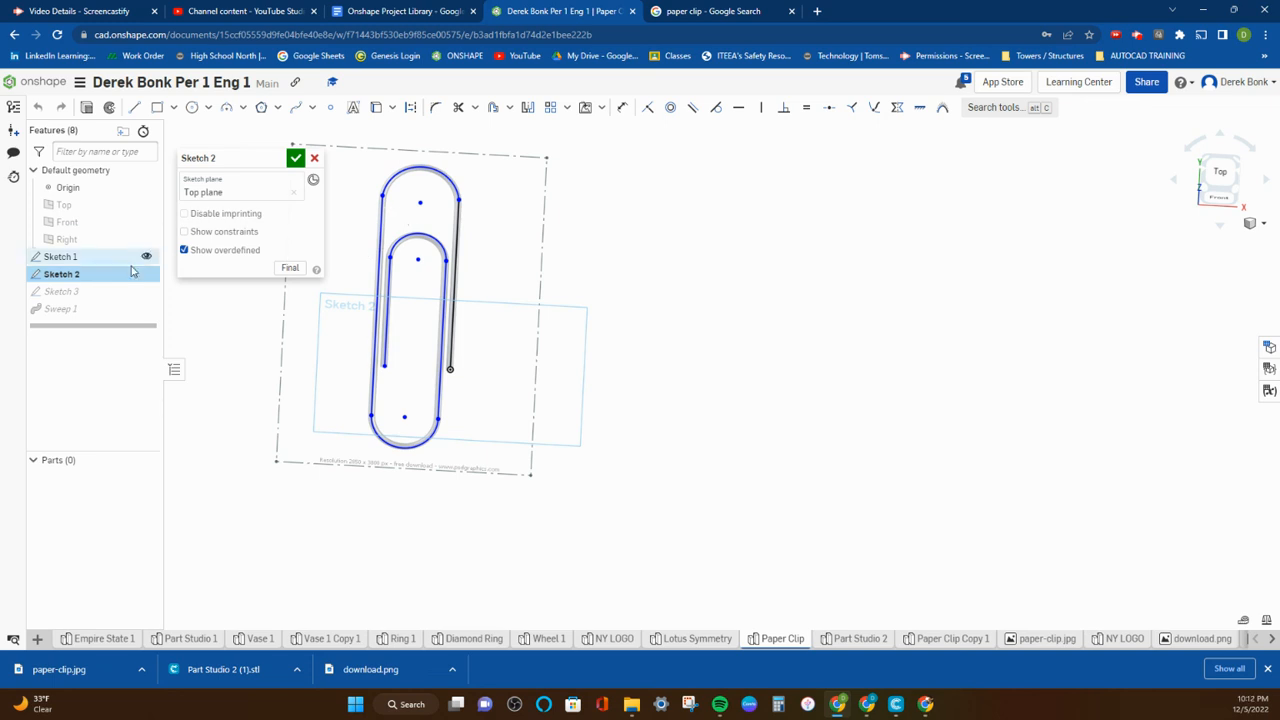
pyautogui.doubleClick(110, 296)
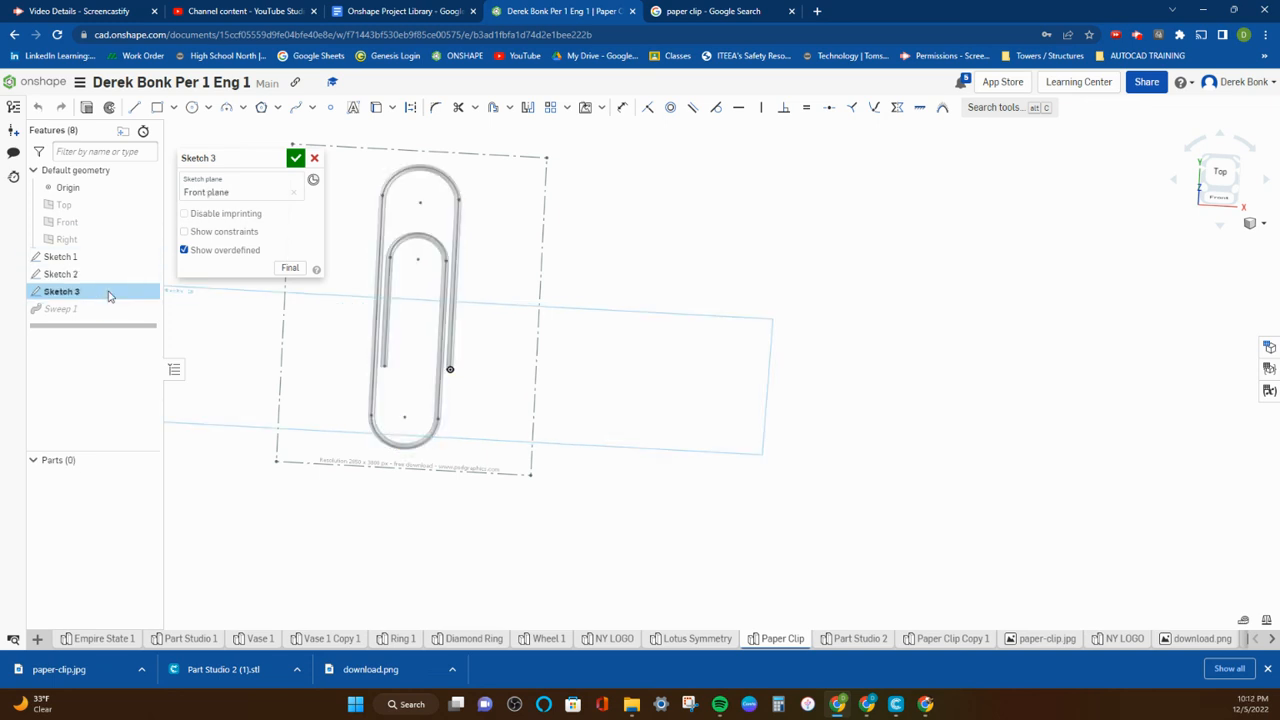
pyautogui.scroll(5, 446, 366)
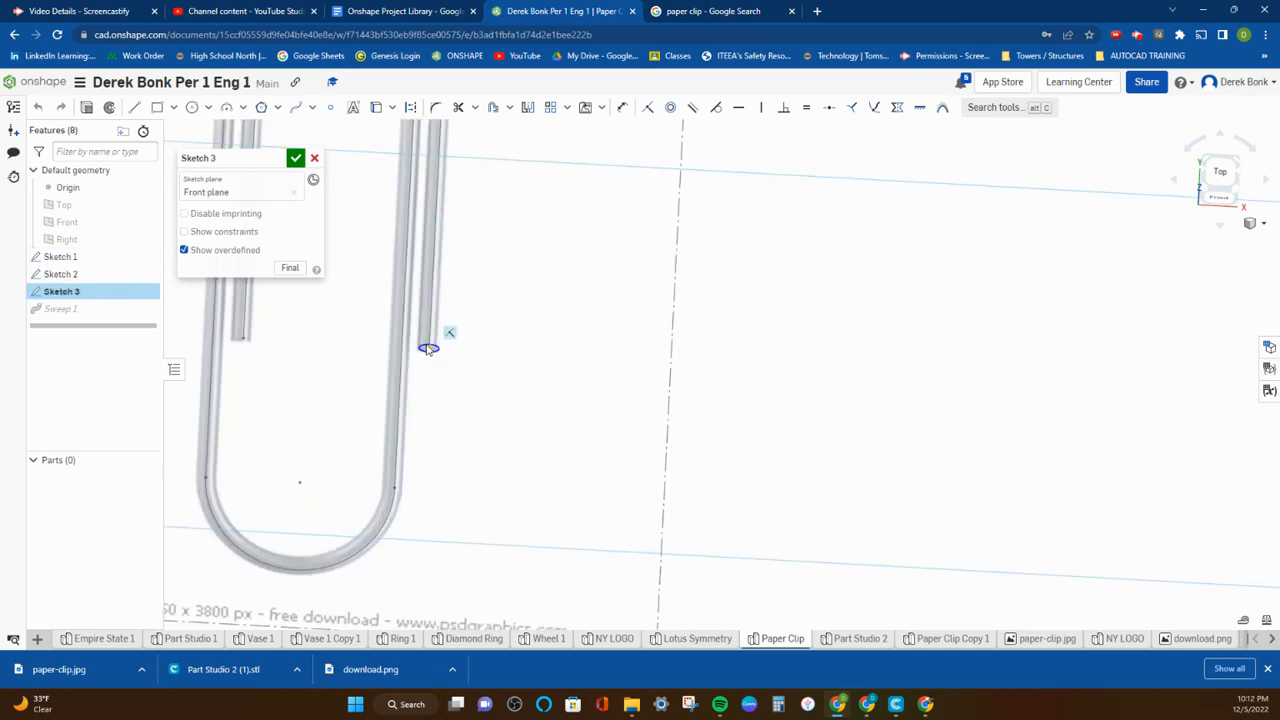
pyautogui.click(428, 348)
pyautogui.scroll(-3, 436, 359)
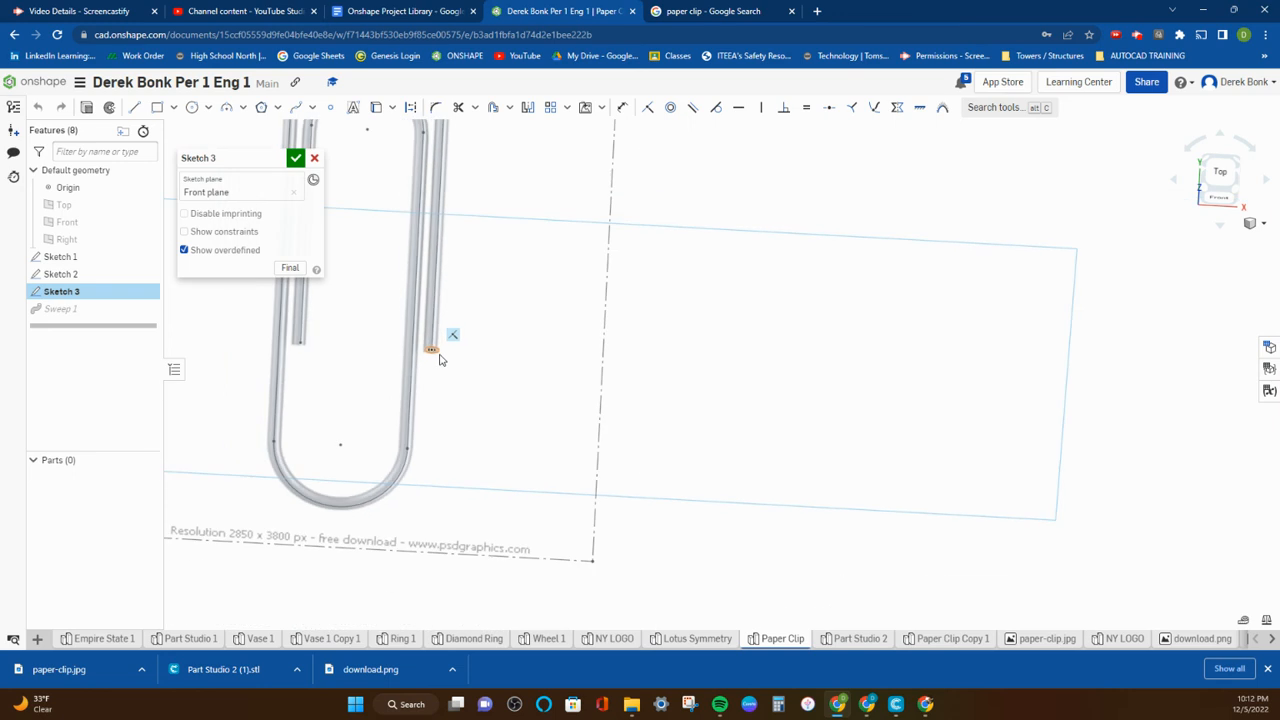
pyautogui.click(1226, 175)
pyautogui.scroll(2, 780, 462)
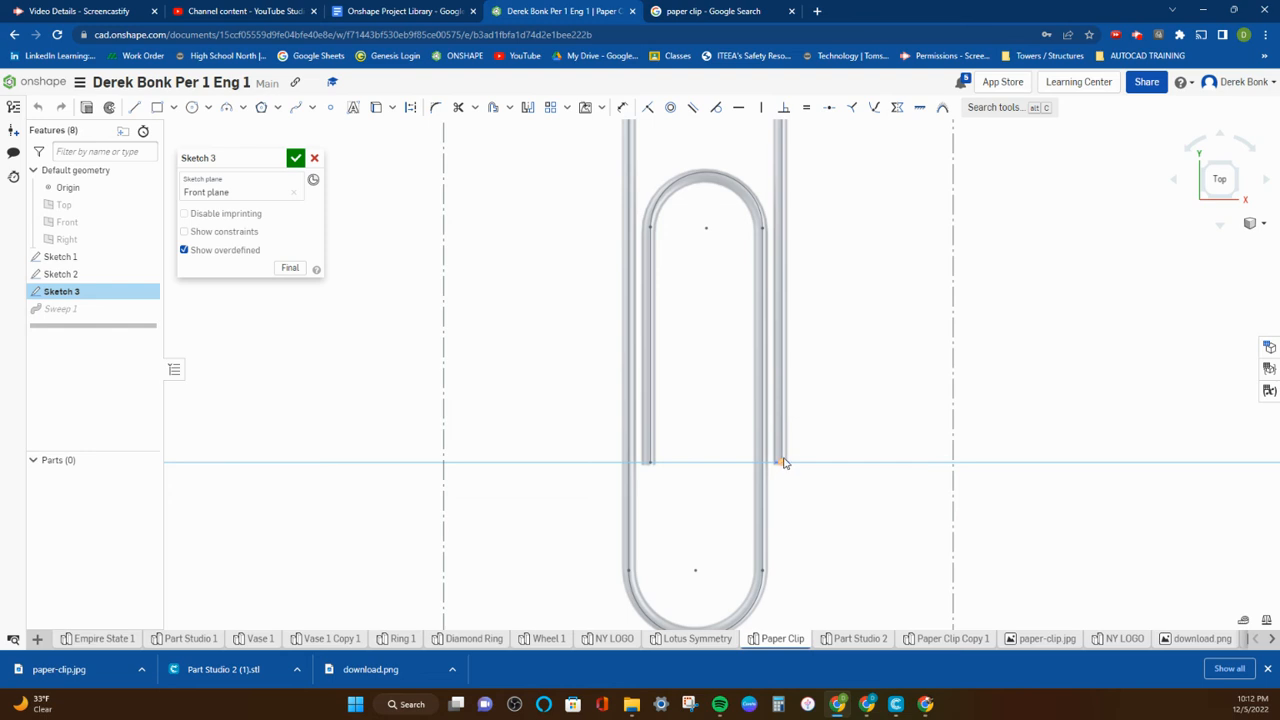
pyautogui.moveTo(787, 450); pyautogui.dragTo(789, 442, button='right')
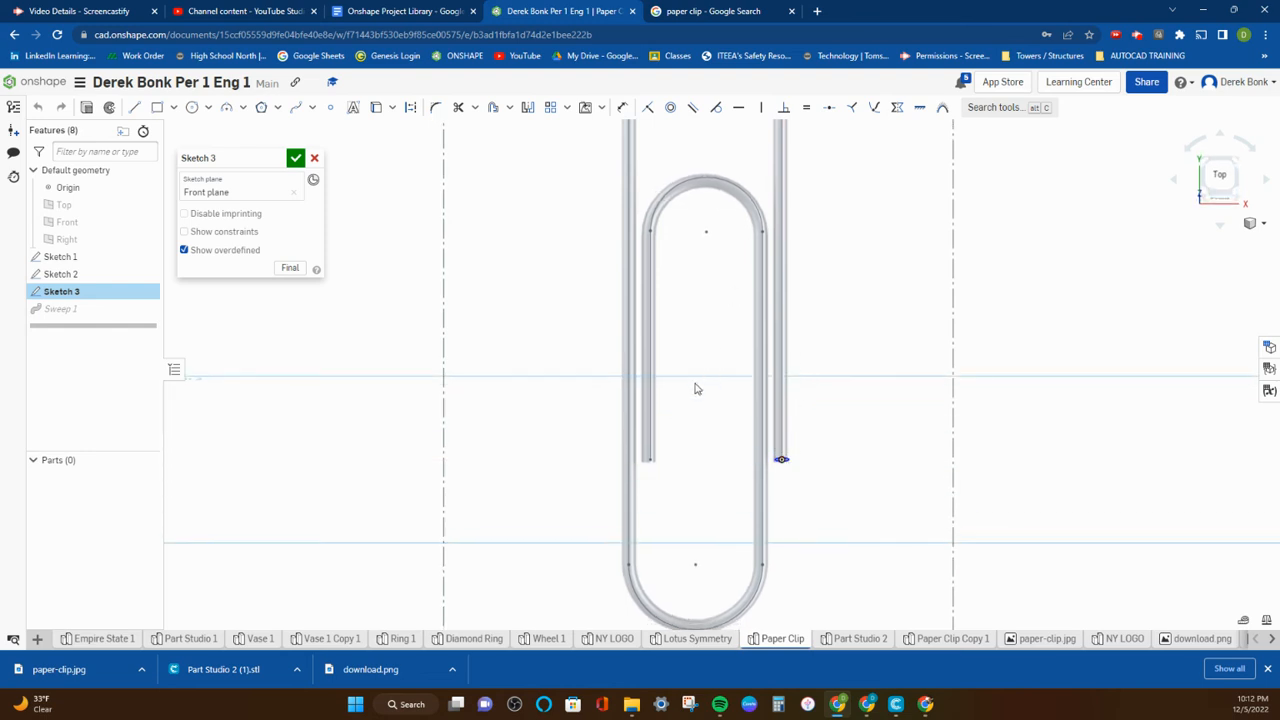
# Switch to Part Studio 2, close its open sketch and delete the existing Sketch 1
pyautogui.click(838, 640)
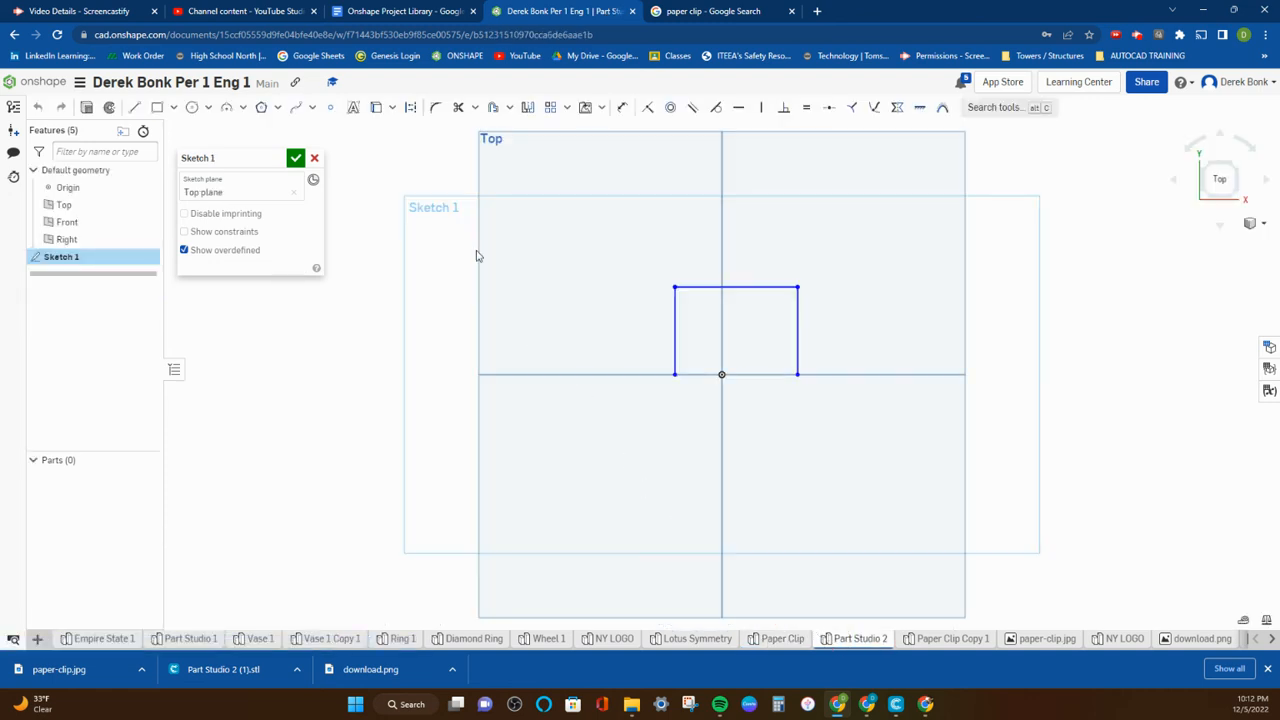
pyautogui.click(296, 158)
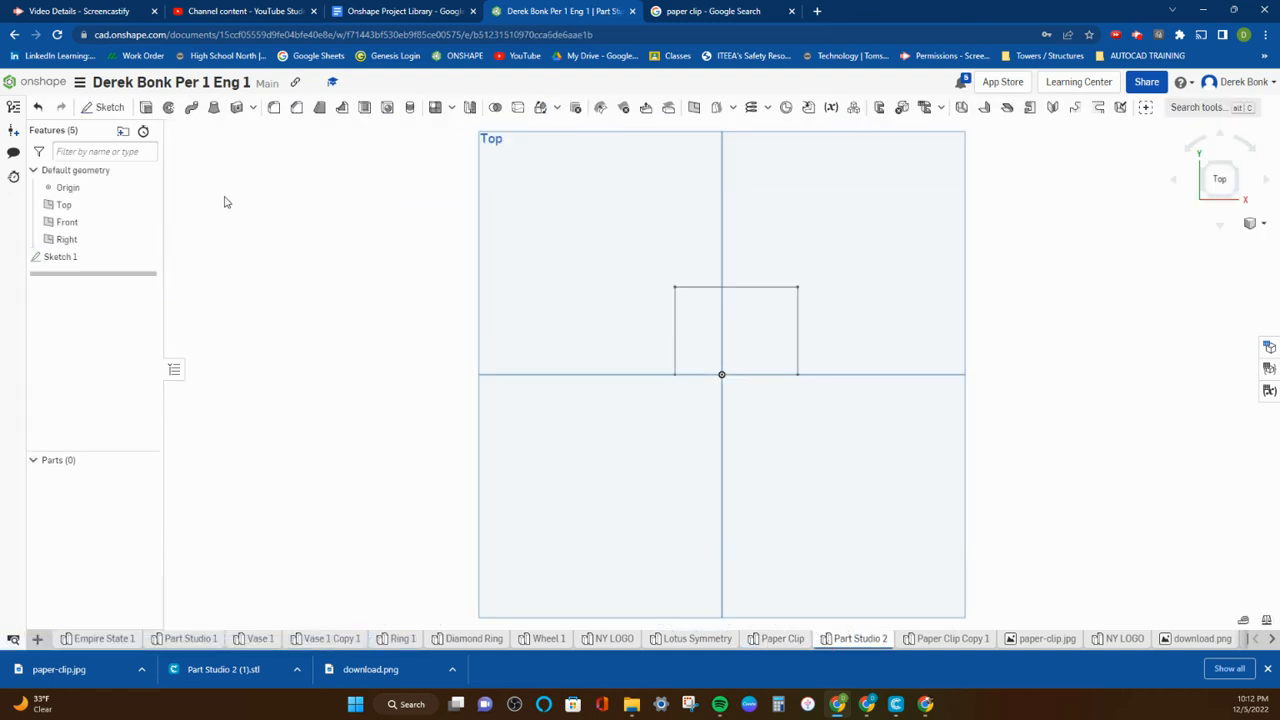
pyautogui.rightClick(105, 257)
pyautogui.click(127, 480)
# Sketch an open three-sided path on the Top plane, with two vertical lines about 25 long joined by a horizontal line about 37 long
pyautogui.click(103, 107)
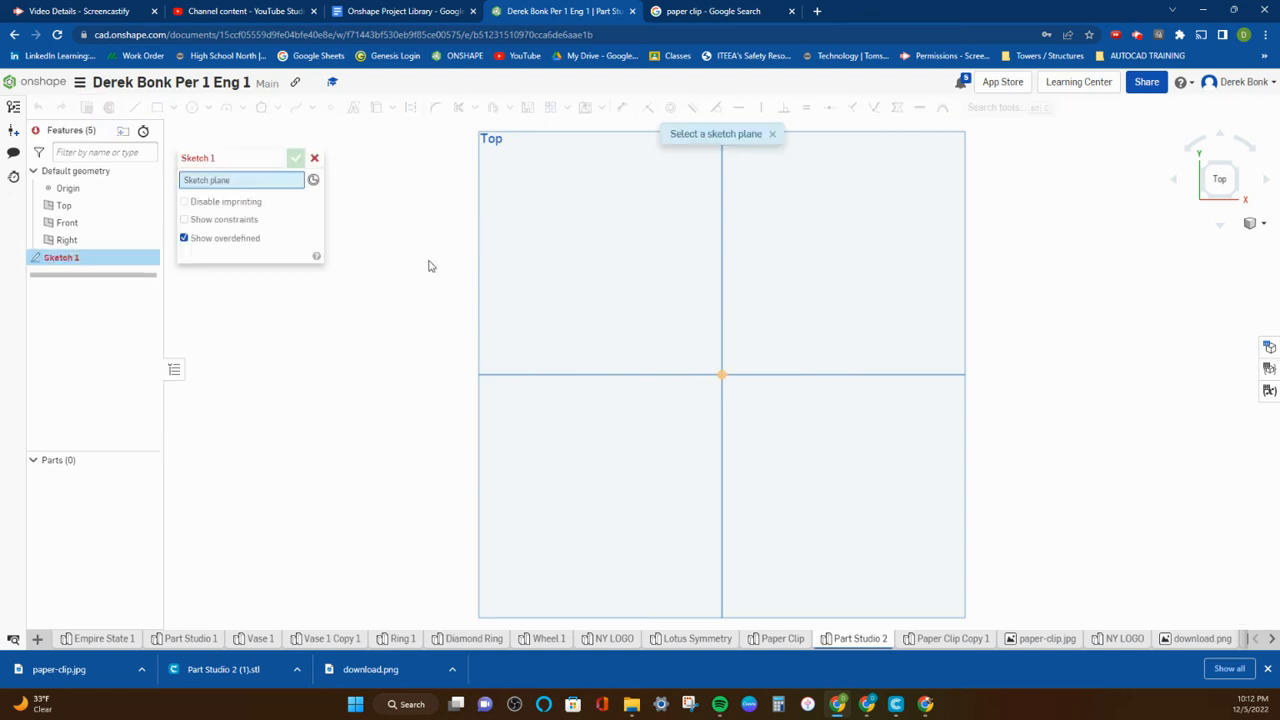
pyautogui.click(550, 275)
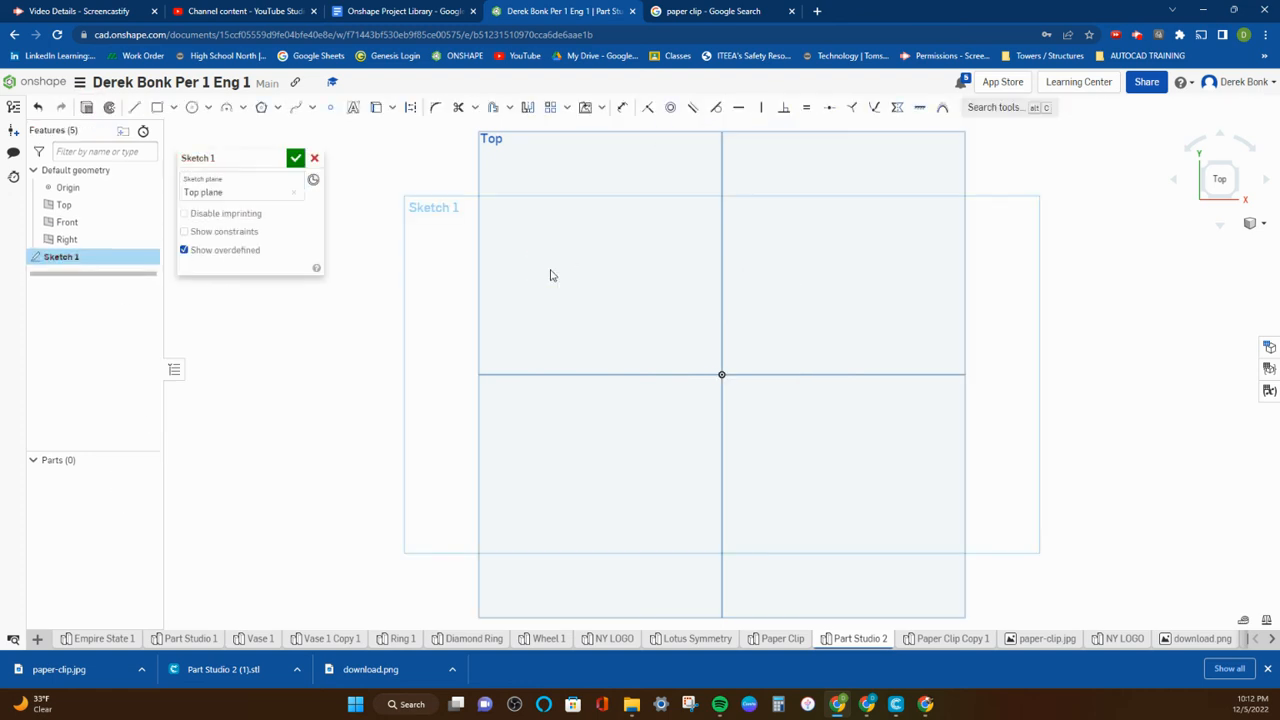
pyautogui.click(135, 108)
pyautogui.click(786, 374)
pyautogui.click(786, 295)
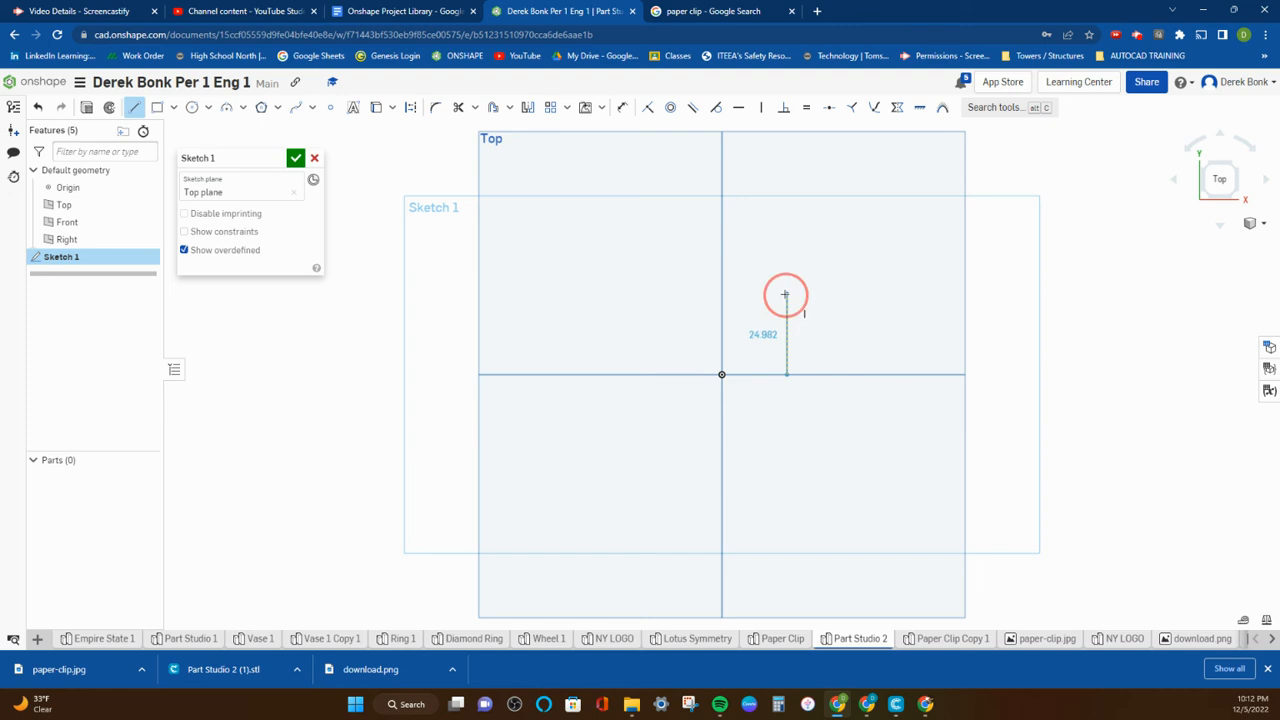
pyautogui.click(665, 294)
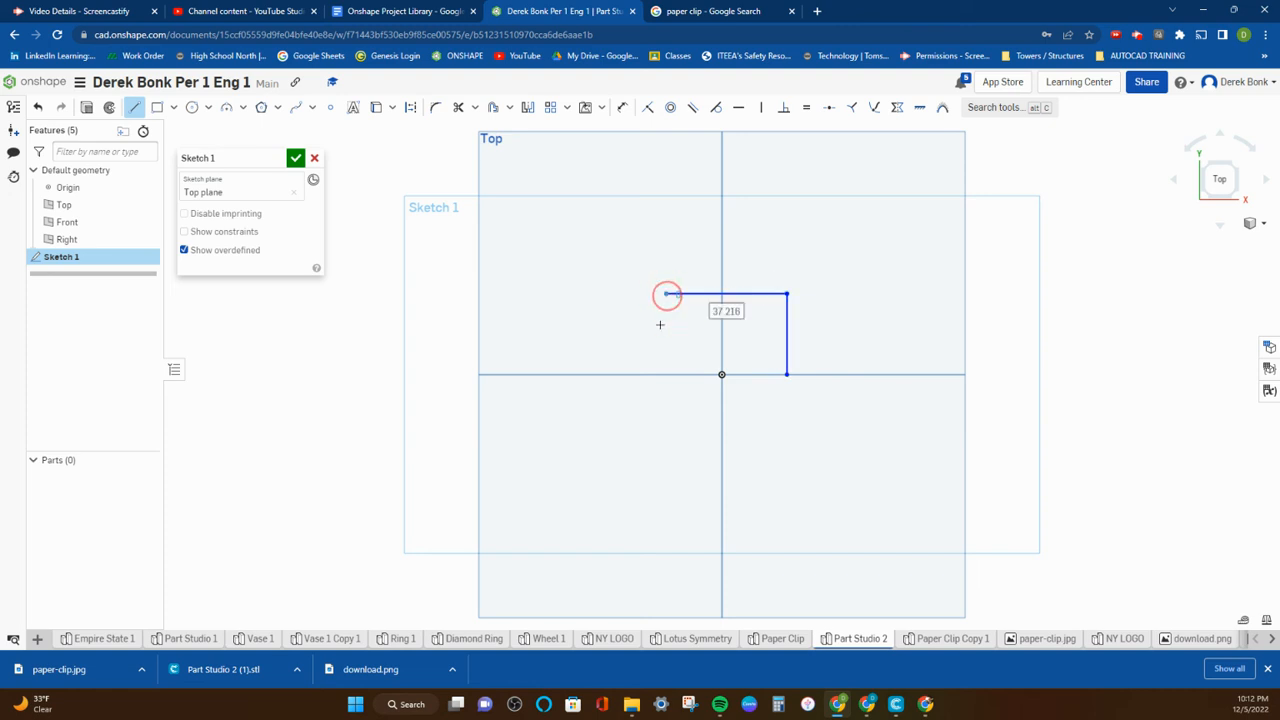
pyautogui.click(663, 374)
pyautogui.rightClick(614, 413)
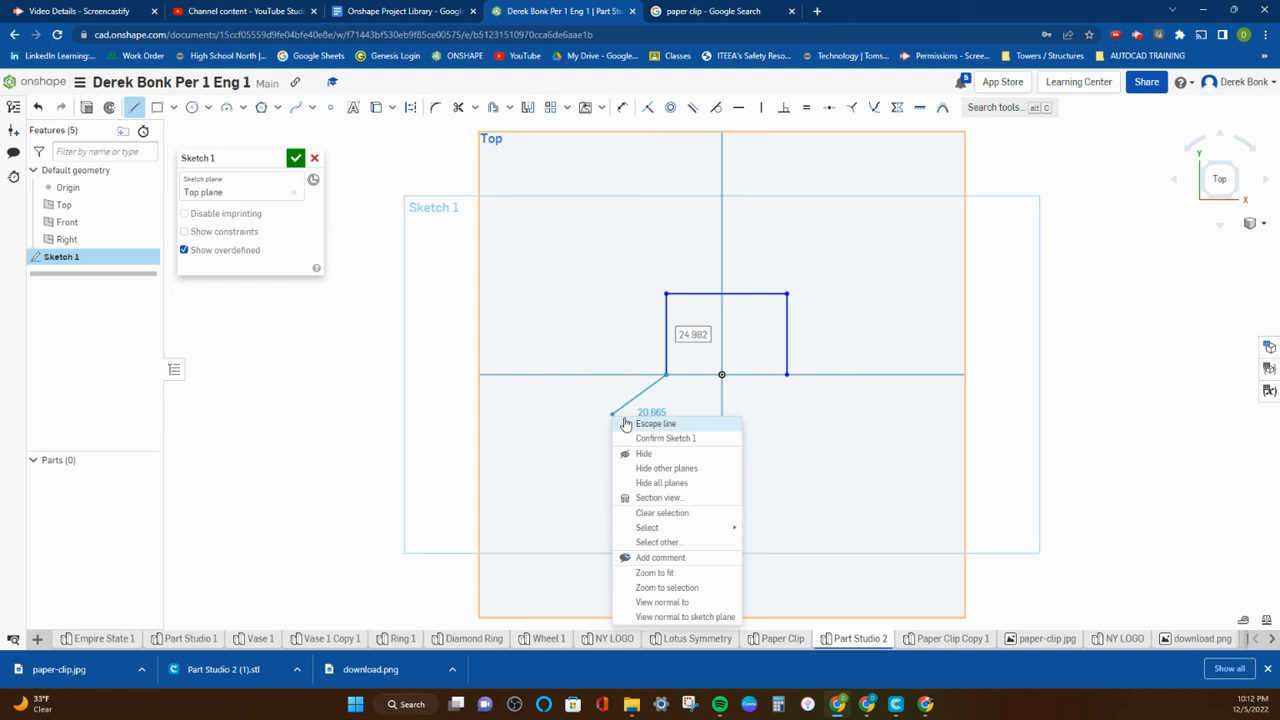
pyautogui.click(637, 425)
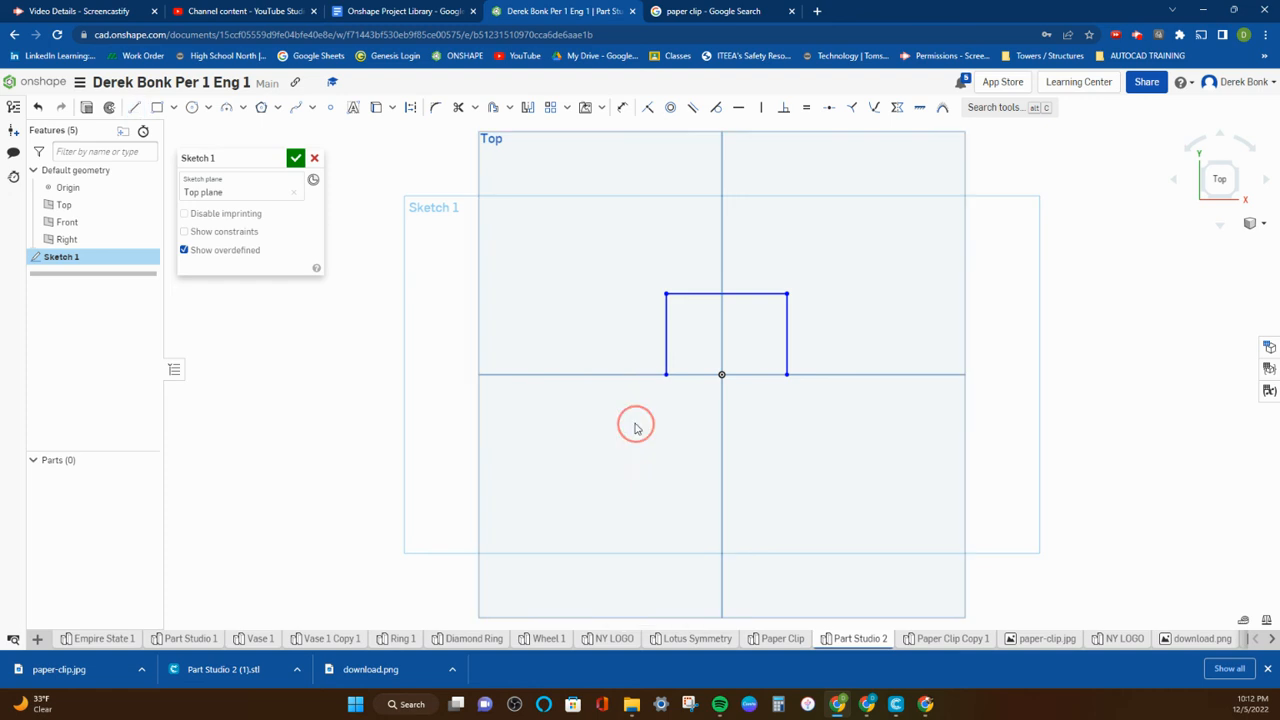
pyautogui.moveTo(545, 401); pyautogui.dragTo(556, 383, button='right')
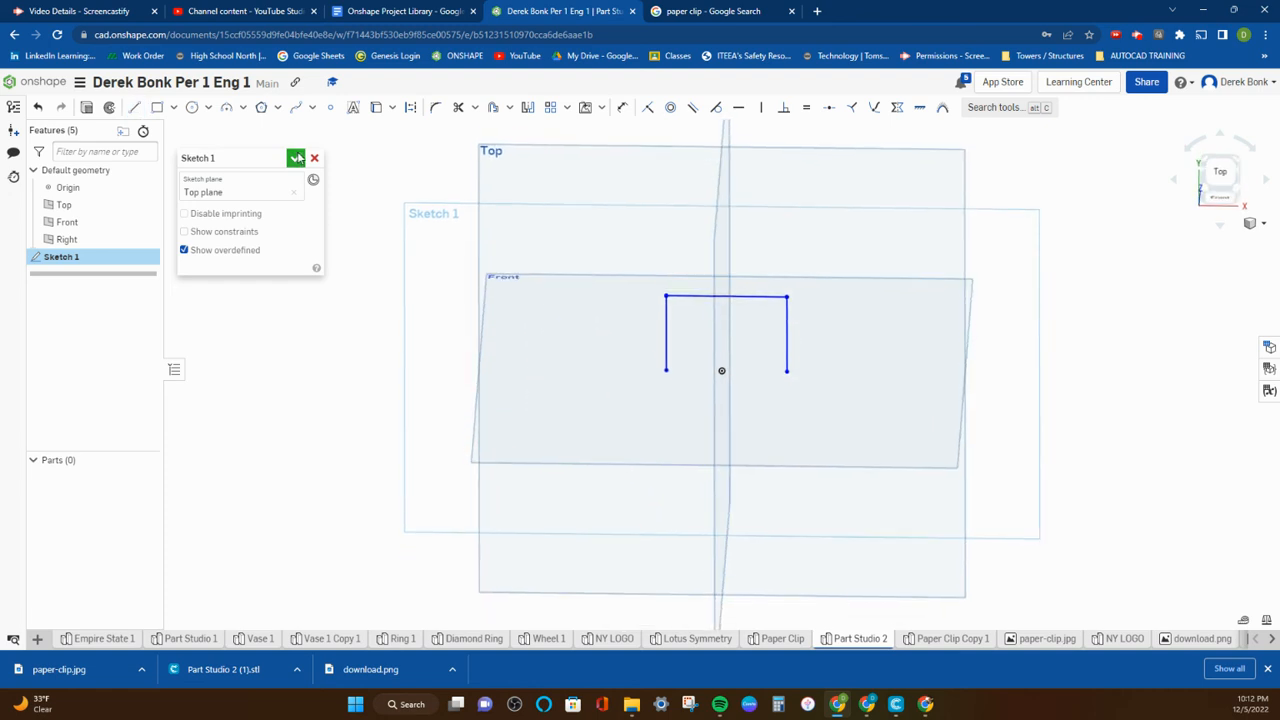
pyautogui.click(295, 158)
# Sketch a circle about 7.3 in diameter on the Front plane, centred on the open path's right-hand endpoint
pyautogui.click(503, 299)
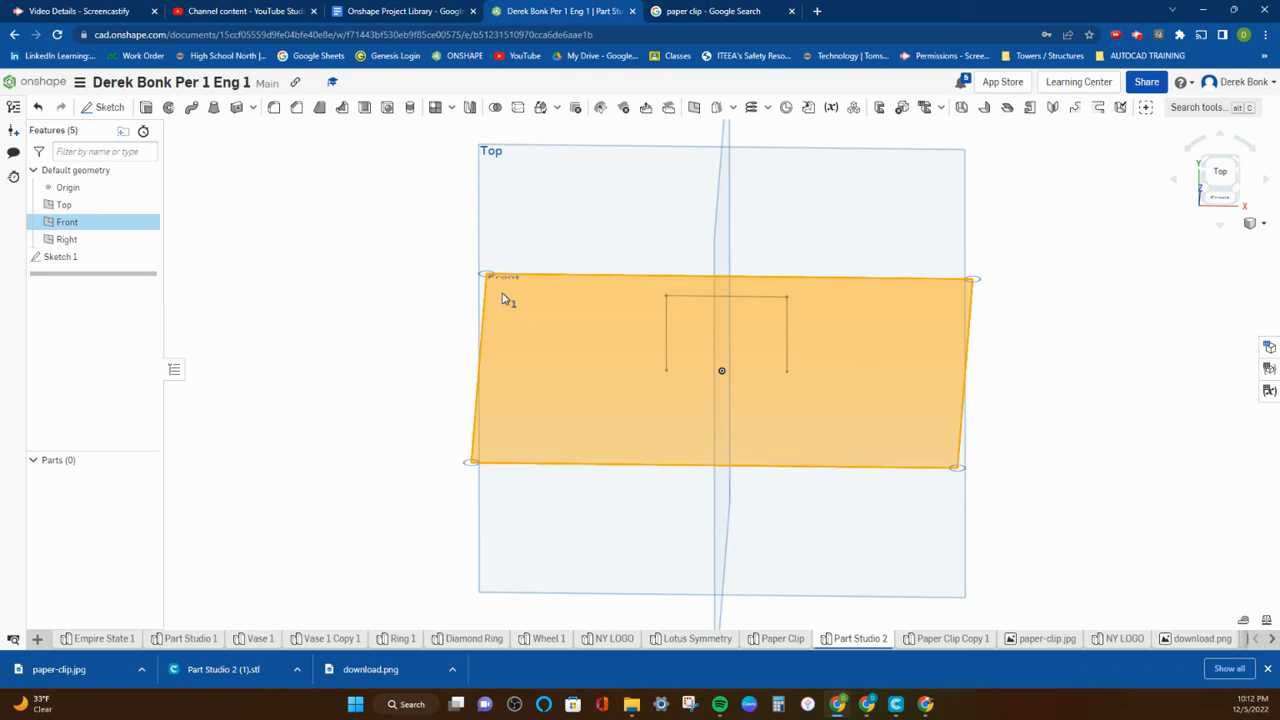
pyautogui.click(108, 107)
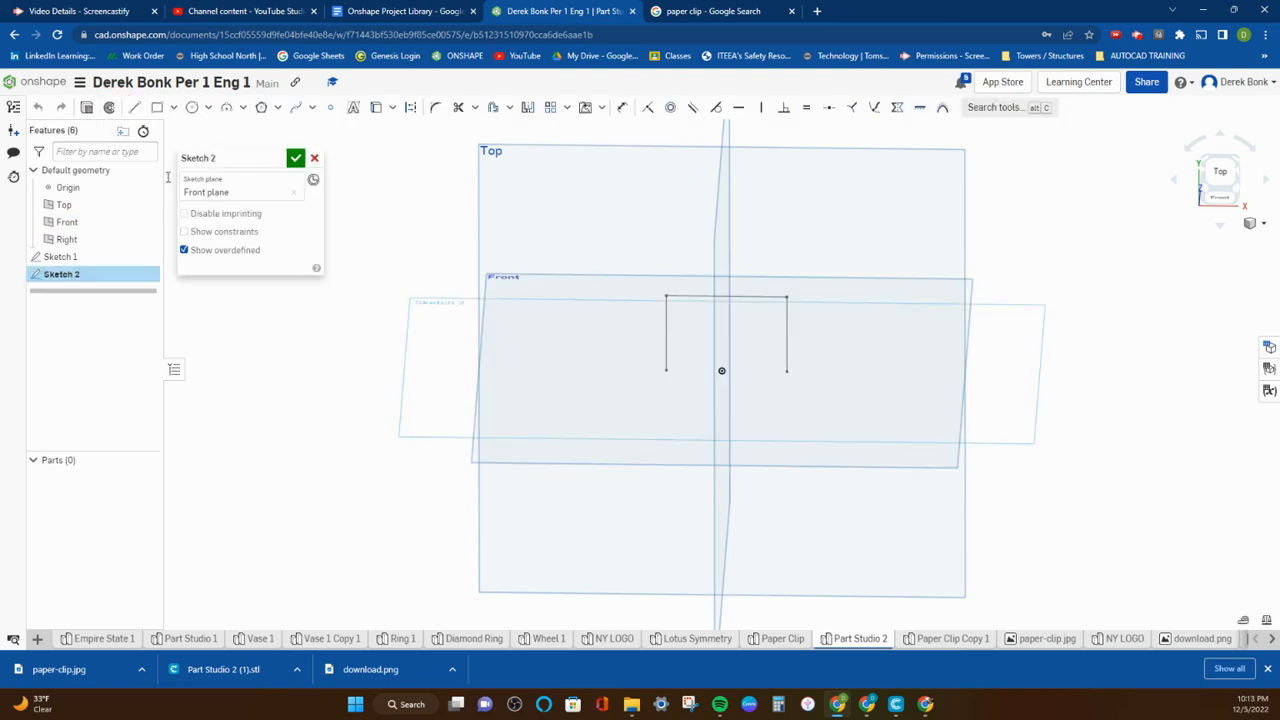
pyautogui.moveTo(672, 414); pyautogui.dragTo(671, 338, button='right')
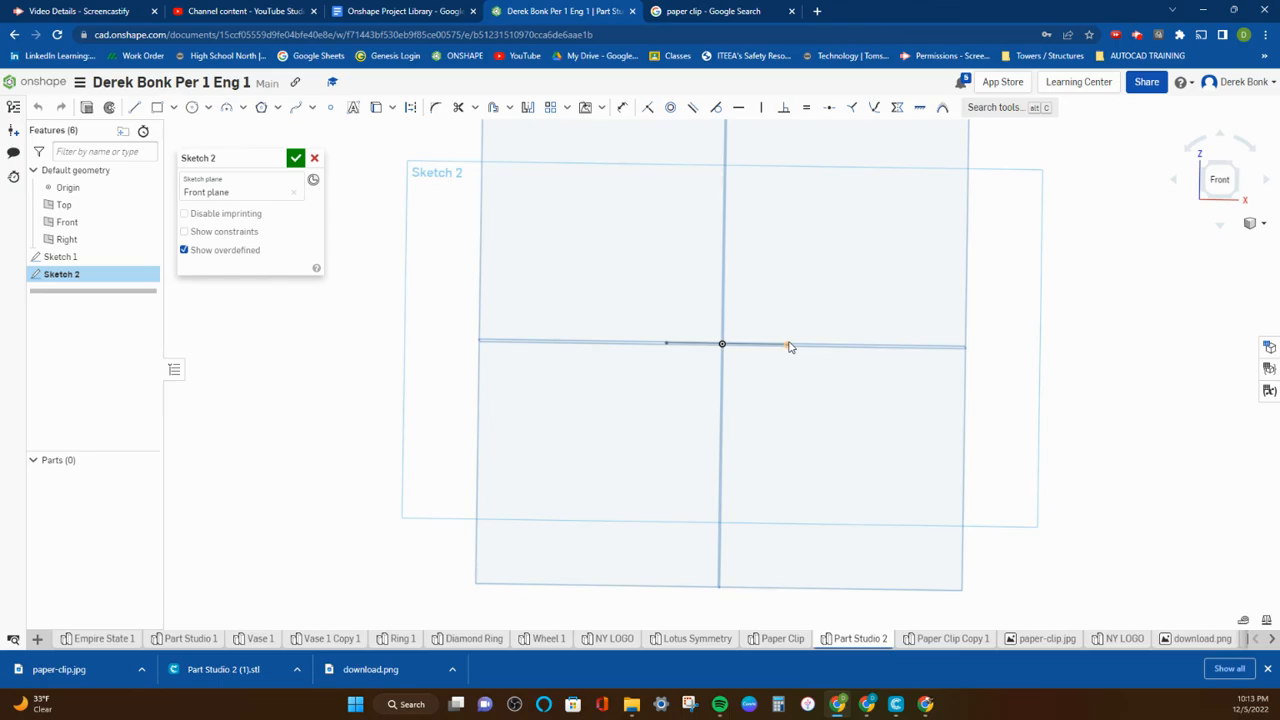
pyautogui.moveTo(797, 346); pyautogui.dragTo(784, 372, button='right')
pyautogui.click(192, 108)
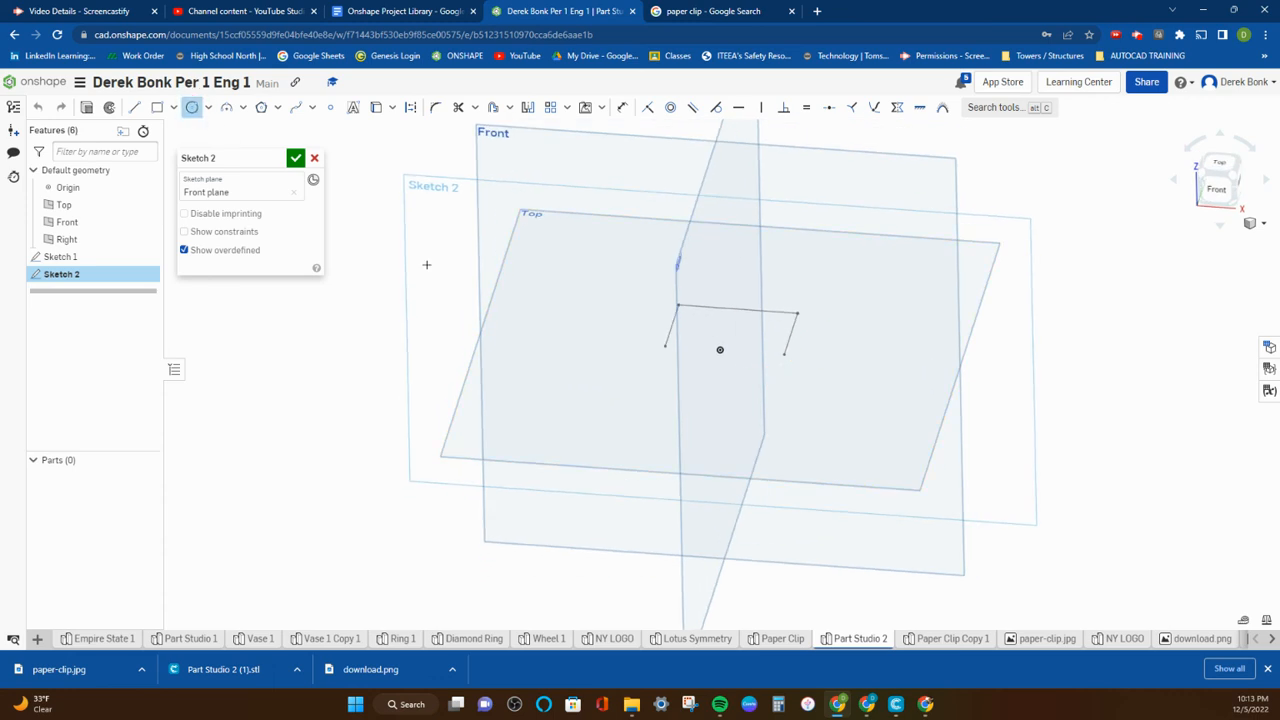
pyautogui.click(785, 354)
pyautogui.click(795, 358)
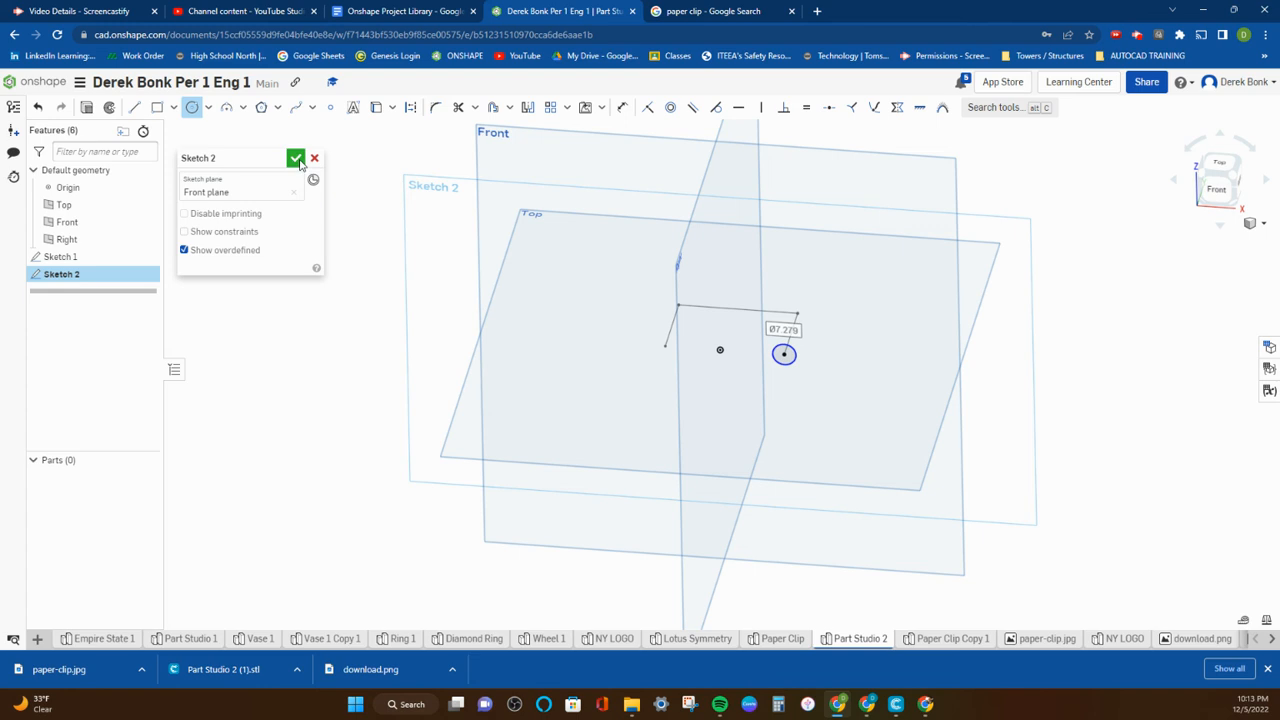
pyautogui.click(295, 158)
# Sweep the circle along all three lines of the open path as a new solid
pyautogui.click(191, 107)
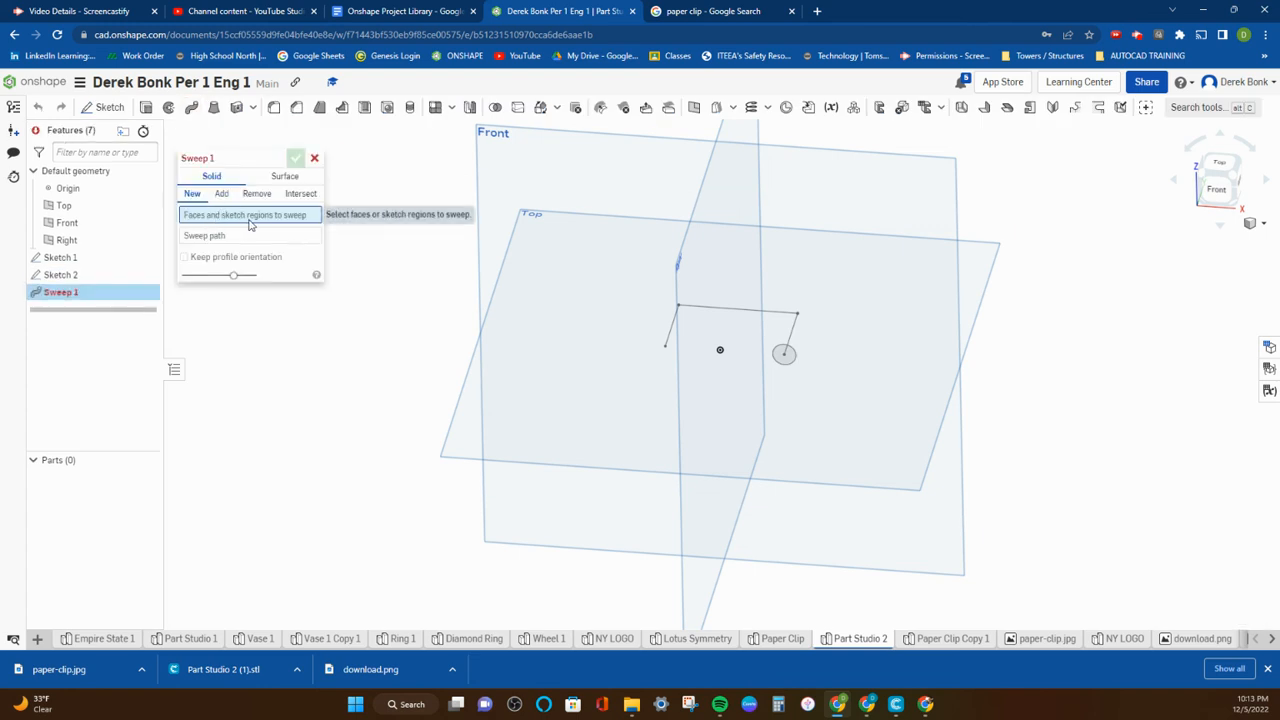
pyautogui.click(781, 354)
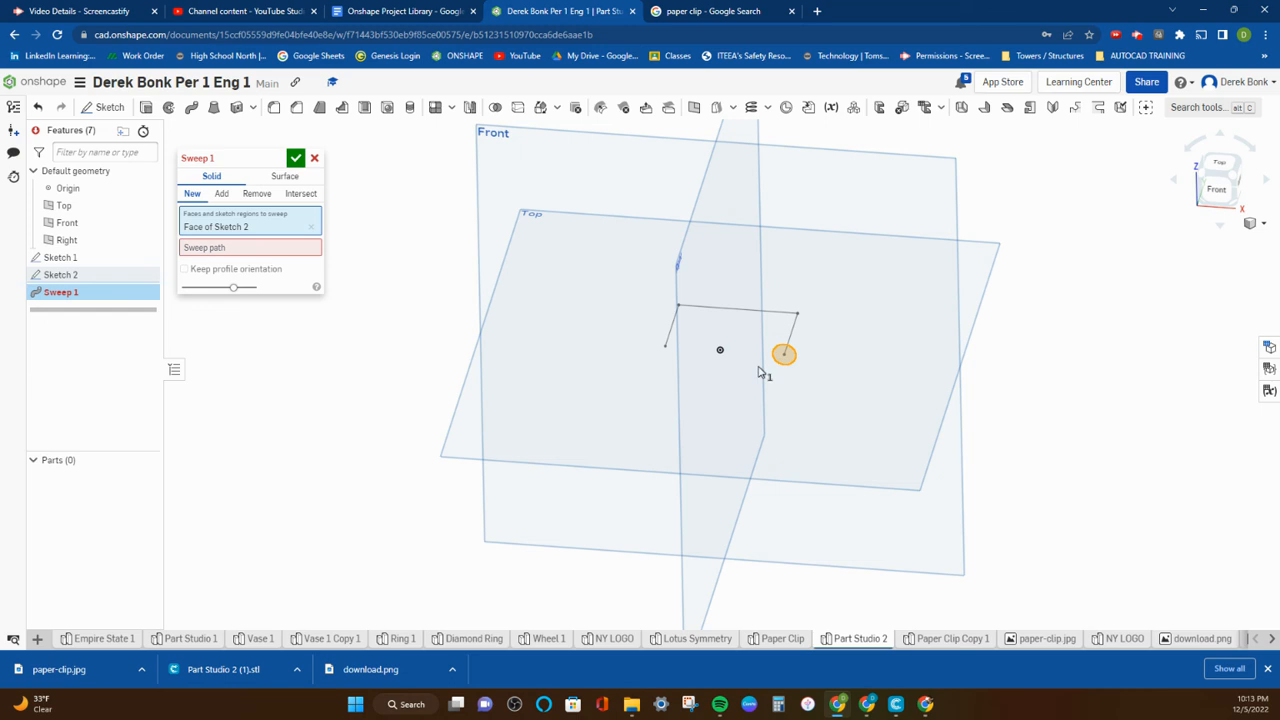
pyautogui.click(213, 248)
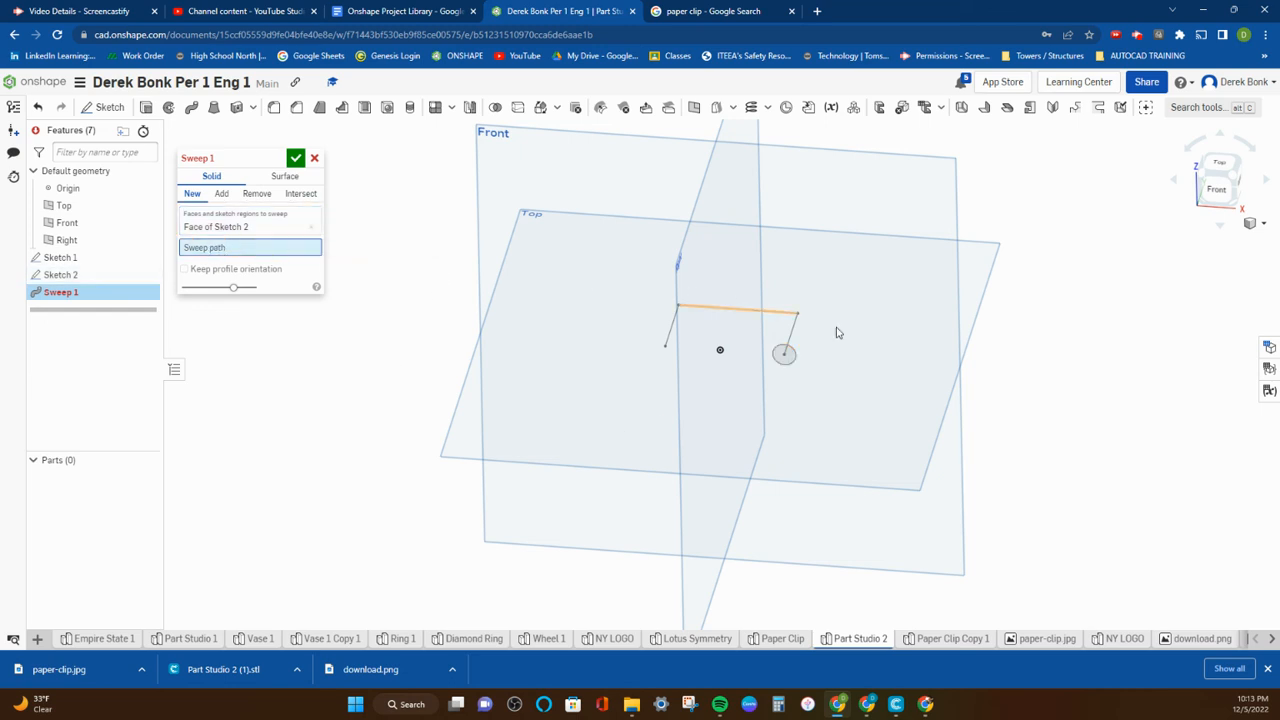
pyautogui.click(795, 329)
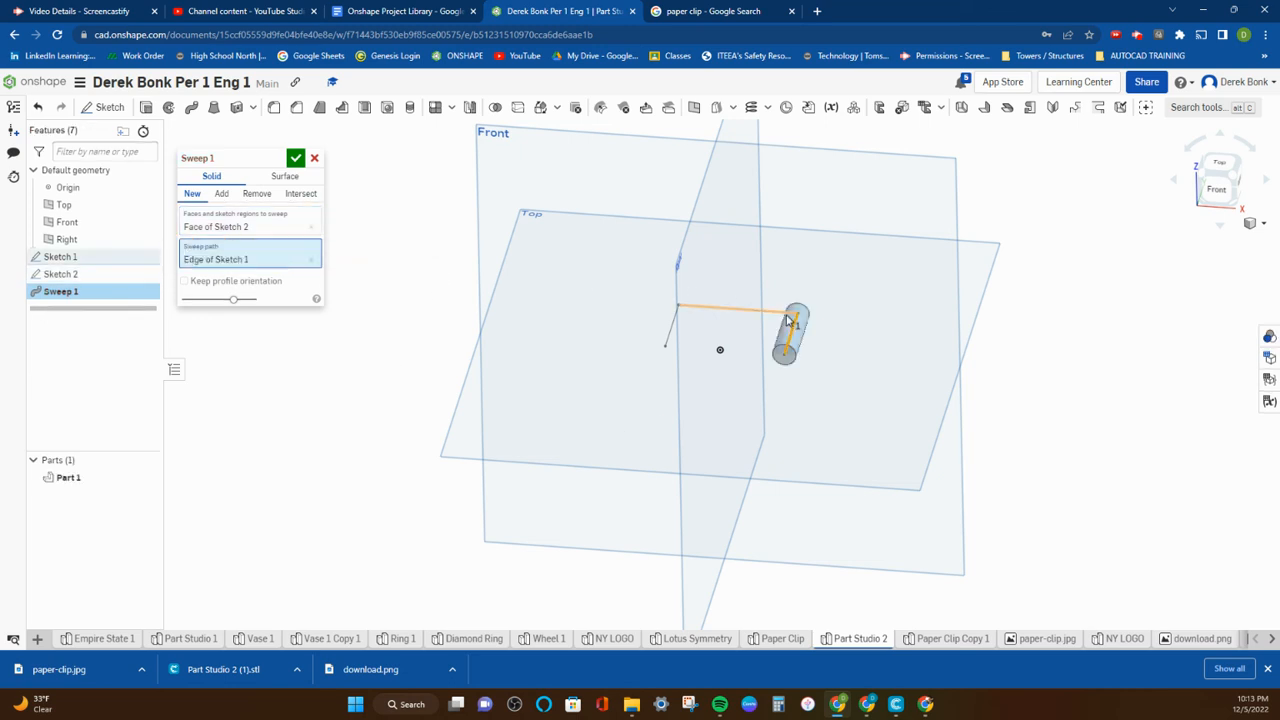
pyautogui.click(757, 311)
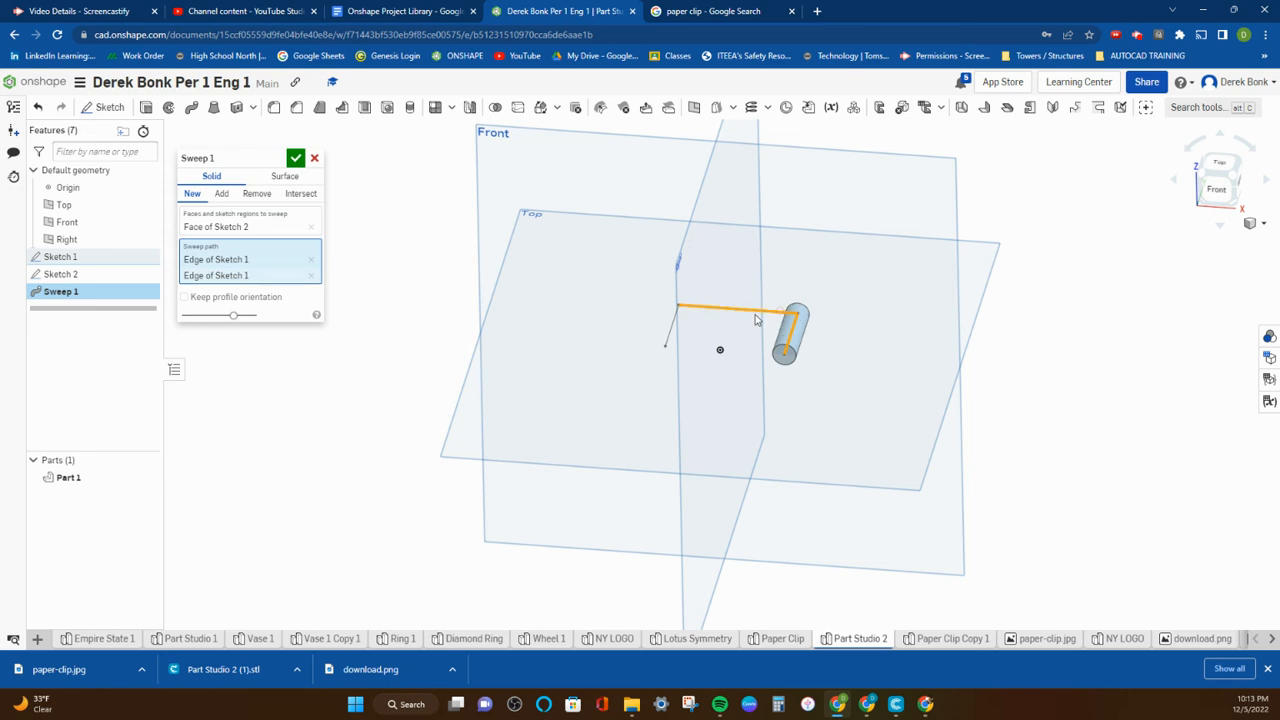
pyautogui.click(672, 336)
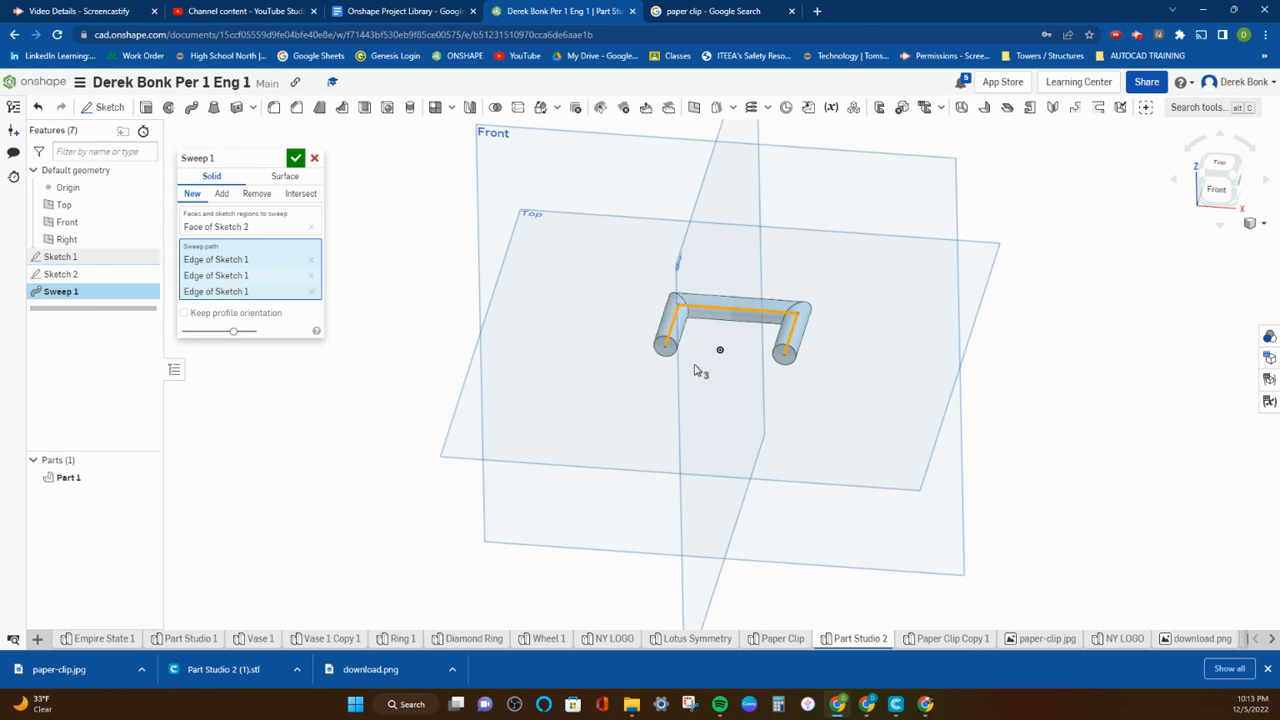
pyautogui.moveTo(725, 378); pyautogui.dragTo(717, 407, button='right')
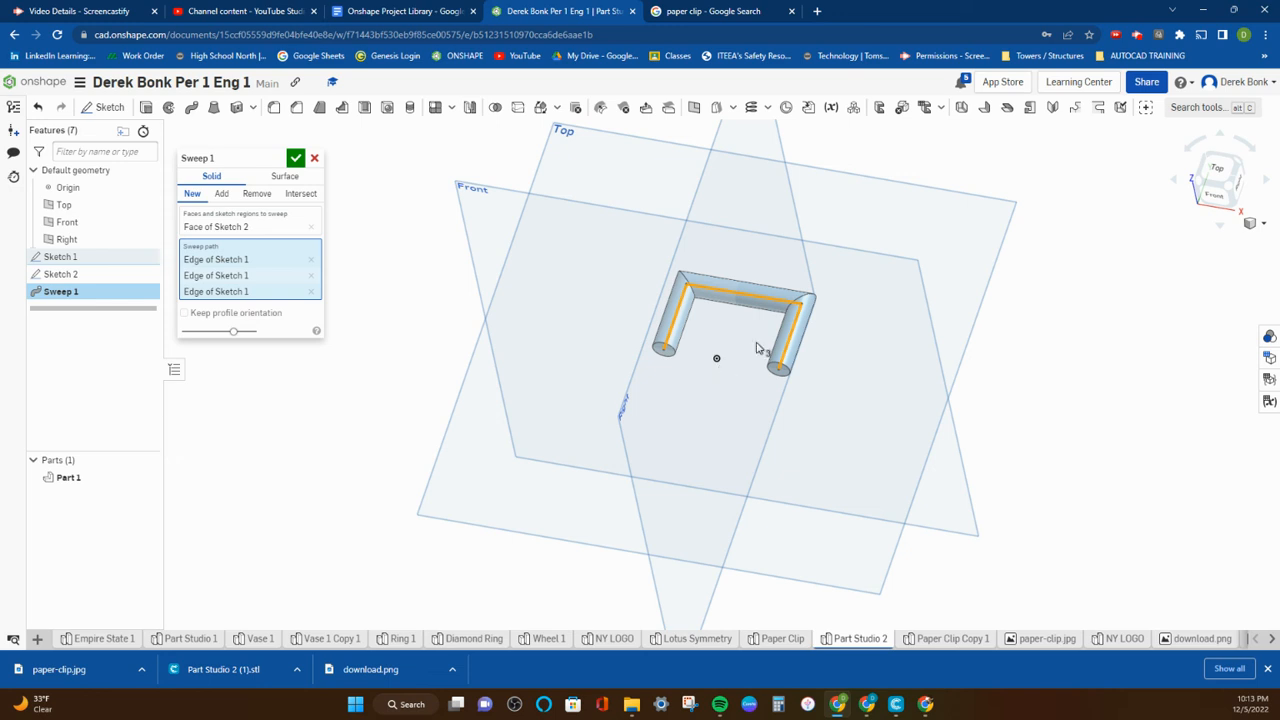
pyautogui.click(311, 159)
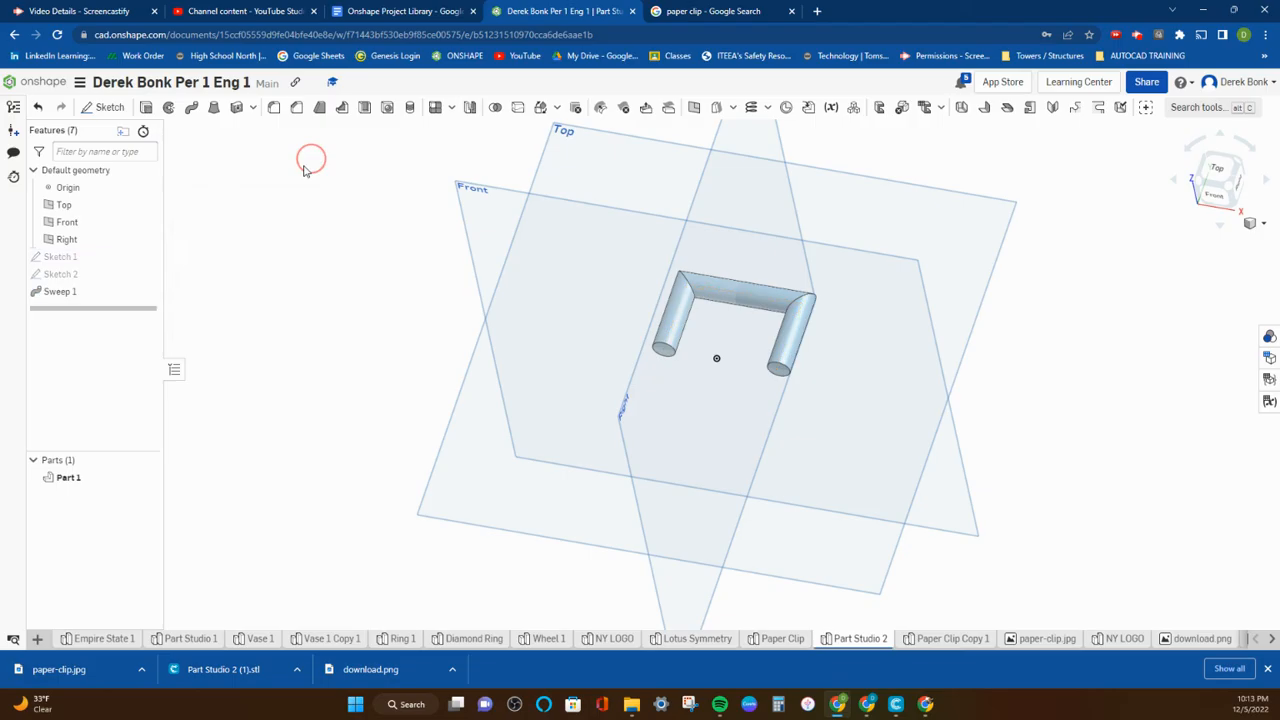
# Delete the path sketch, the sweep and the circle sketch from the feature list
pyautogui.rightClick(62, 257)
pyautogui.click(92, 528)
pyautogui.rightClick(65, 260)
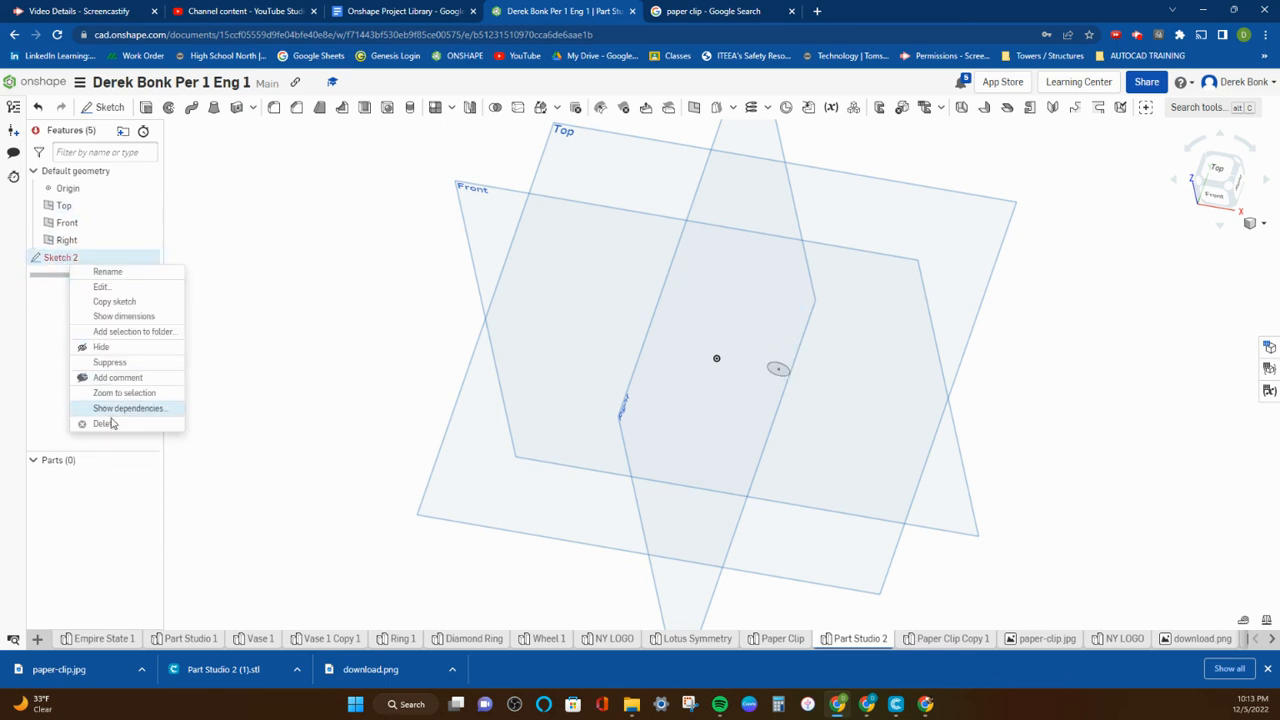
pyautogui.click(104, 421)
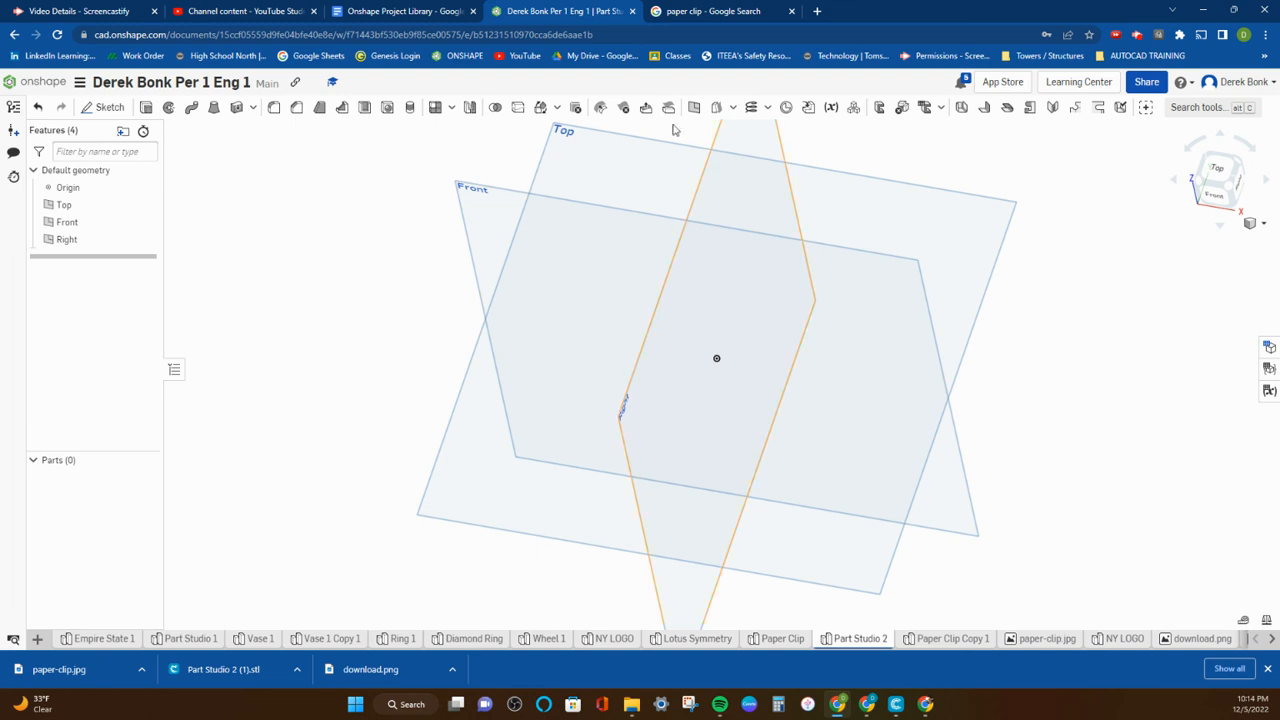
# Start a sketch on the Top plane and insert the paper-clip.jpg image upright near the origin
pyautogui.click(609, 173)
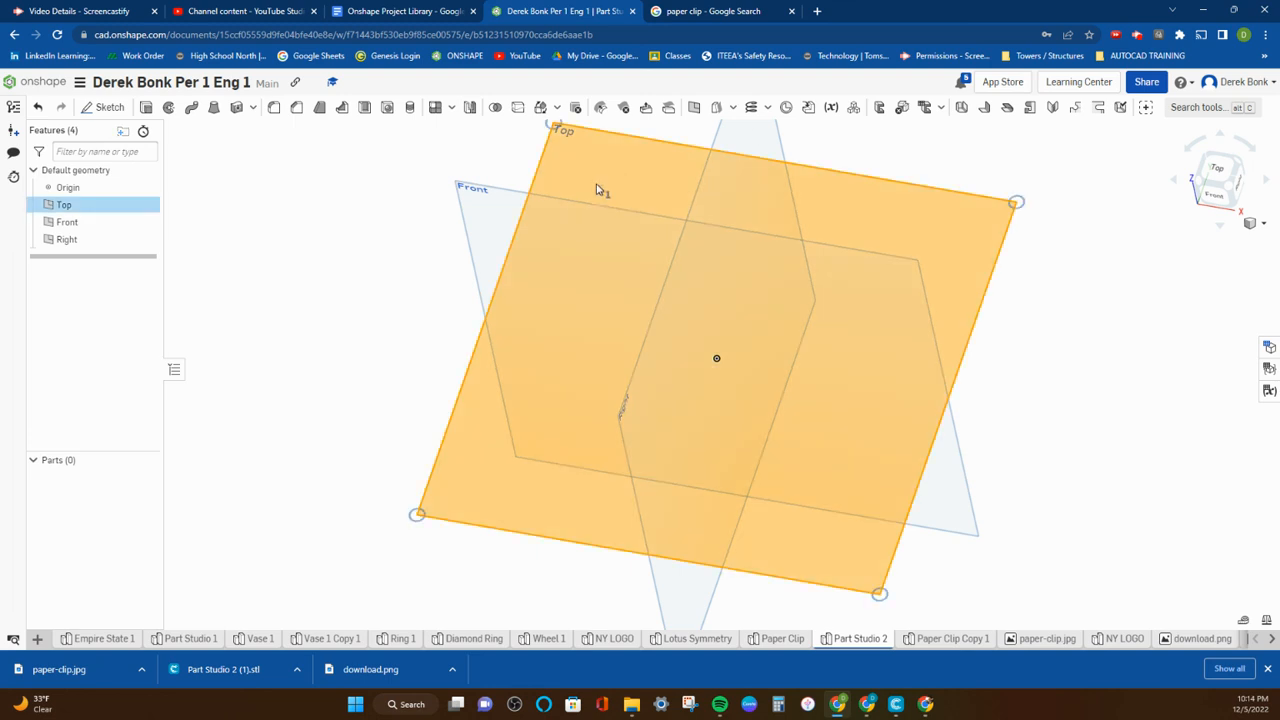
pyautogui.click(104, 107)
pyautogui.click(601, 107)
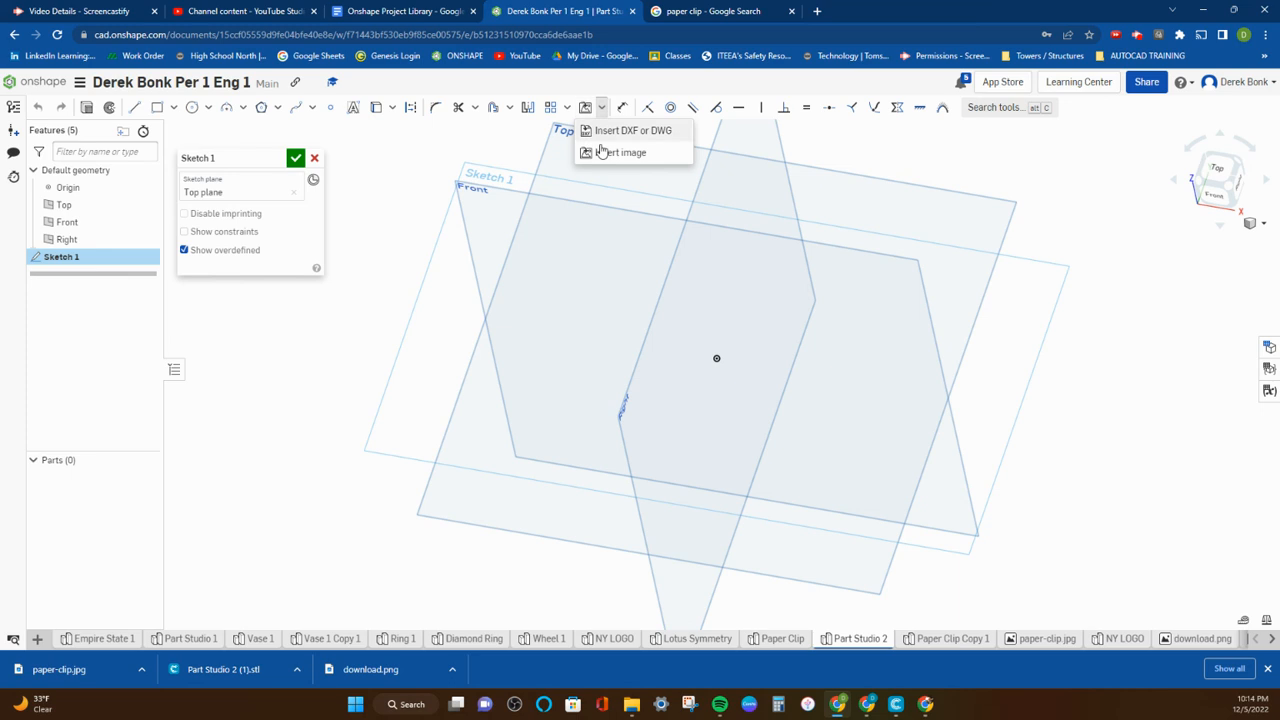
pyautogui.click(620, 152)
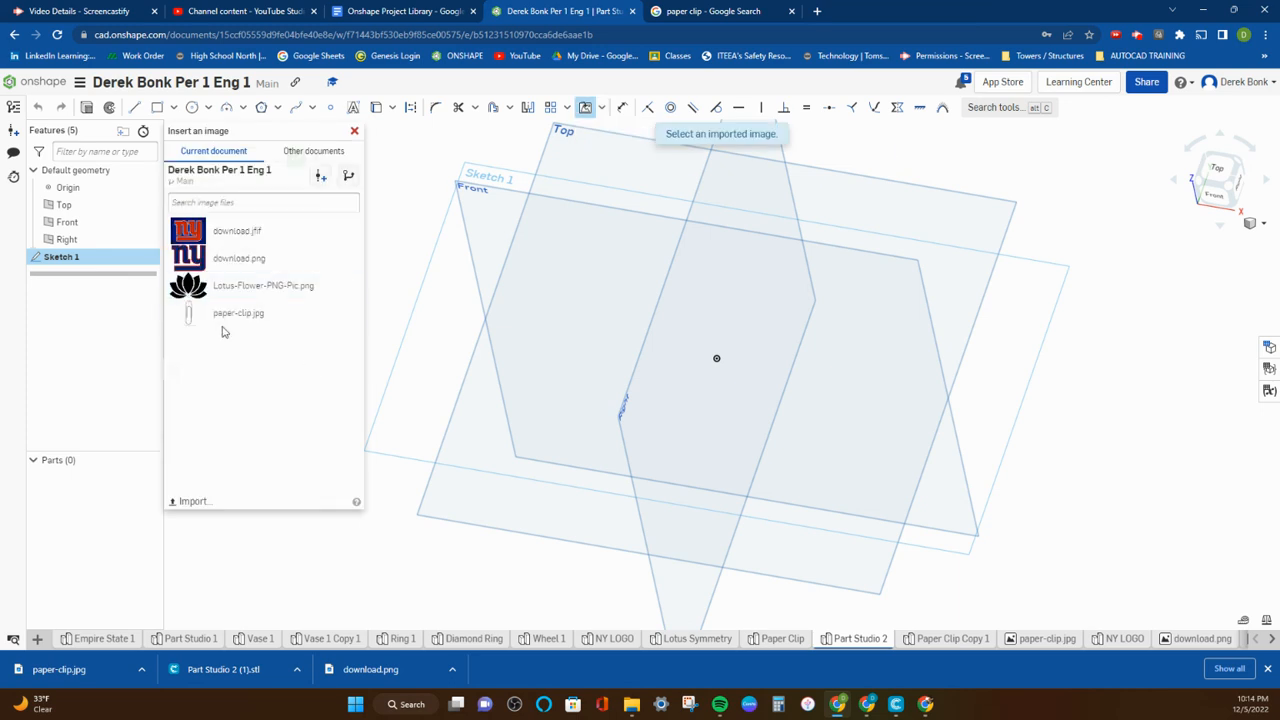
pyautogui.click(720, 14)
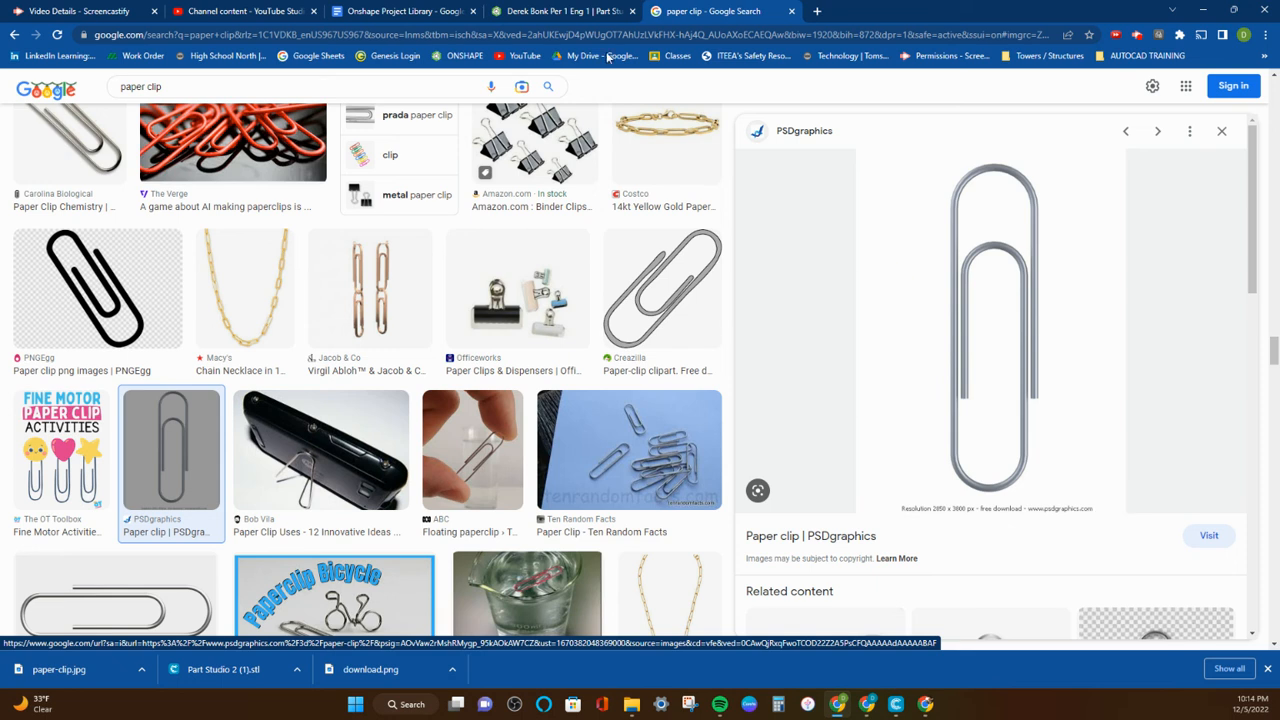
pyautogui.click(572, 12)
pyautogui.click(230, 314)
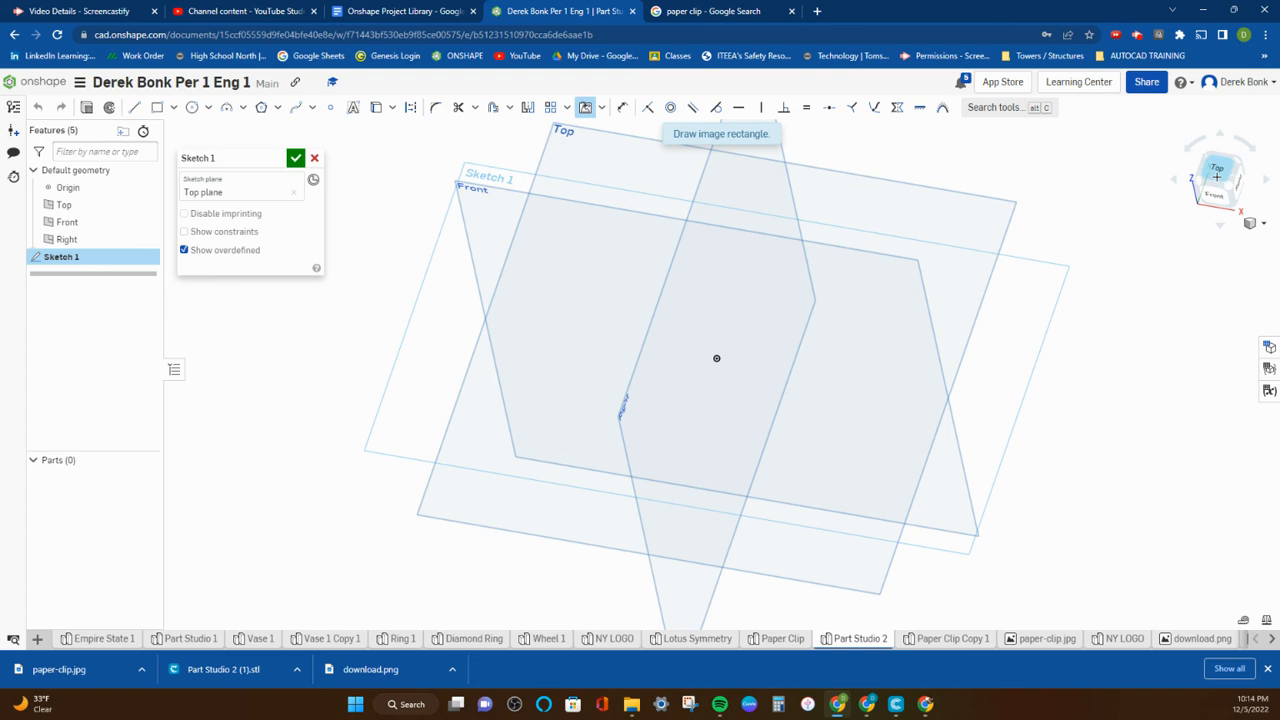
pyautogui.moveTo(620, 385); pyautogui.dragTo(866, 281)
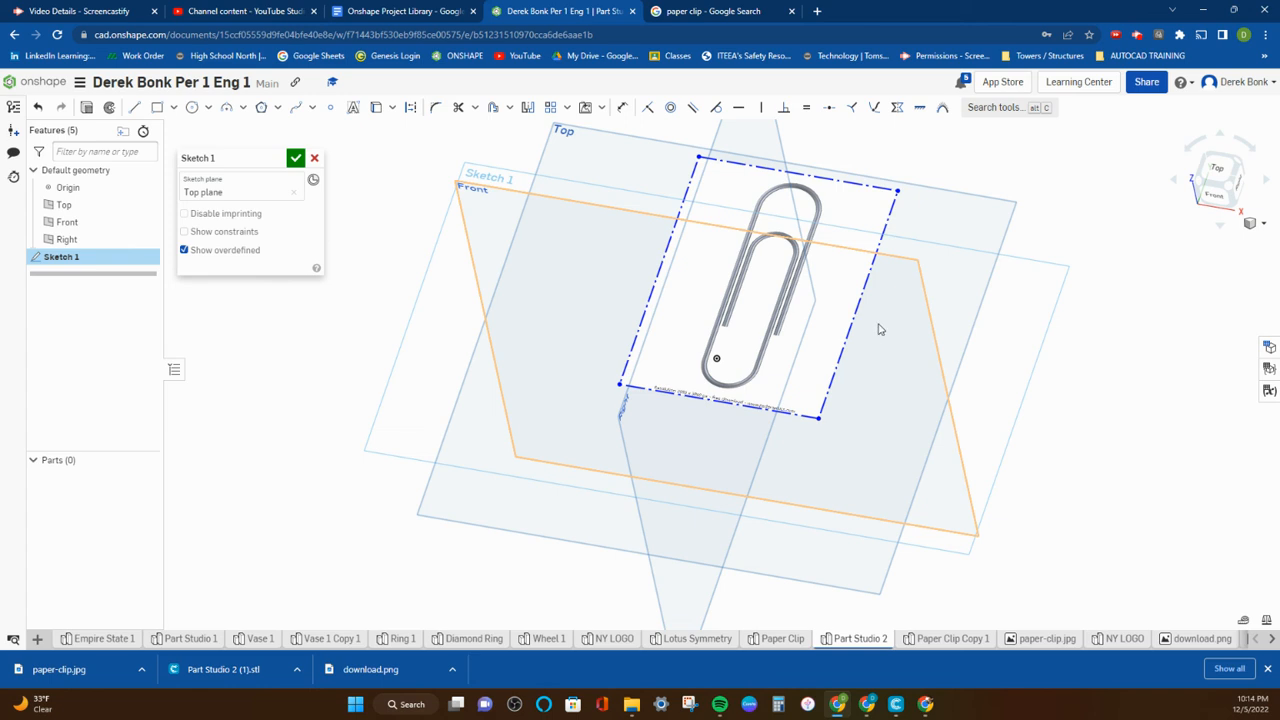
# Move the inserted image so that the free end of the paper clip's outer right wire sits on the origin
pyautogui.click(1216, 177)
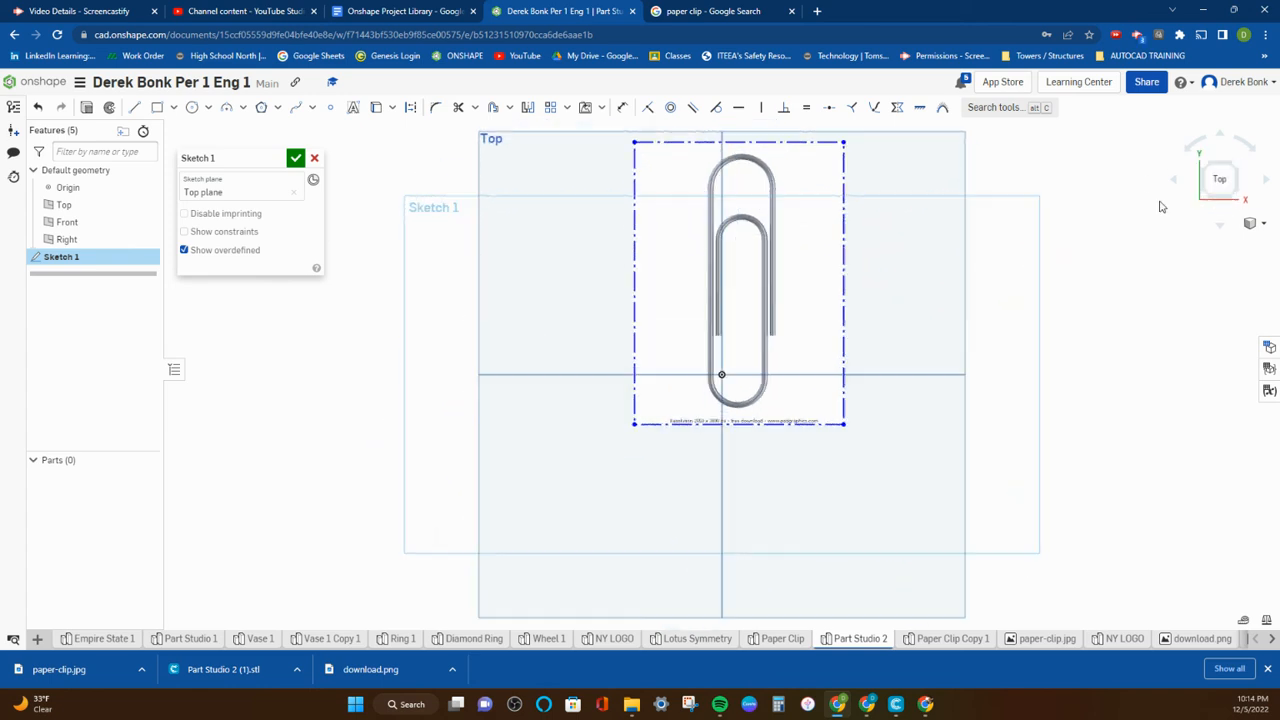
pyautogui.moveTo(782, 300)
pyautogui.mouseDown()
pyautogui.moveTo(703, 334)
pyautogui.moveTo(623, 334)
pyautogui.moveTo(660, 340)
pyautogui.moveTo(665, 321)
pyautogui.mouseUp()
pyautogui.scroll(5, 688, 347)
pyautogui.moveTo(745, 394)
pyautogui.mouseDown(button='middle')
pyautogui.moveTo(723, 357)
pyautogui.moveTo(637, 306)
pyautogui.moveTo(553, 289)
pyautogui.mouseUp(button='middle')
pyautogui.scroll(-3, 558, 278)
pyautogui.scroll(-1, 620, 317)
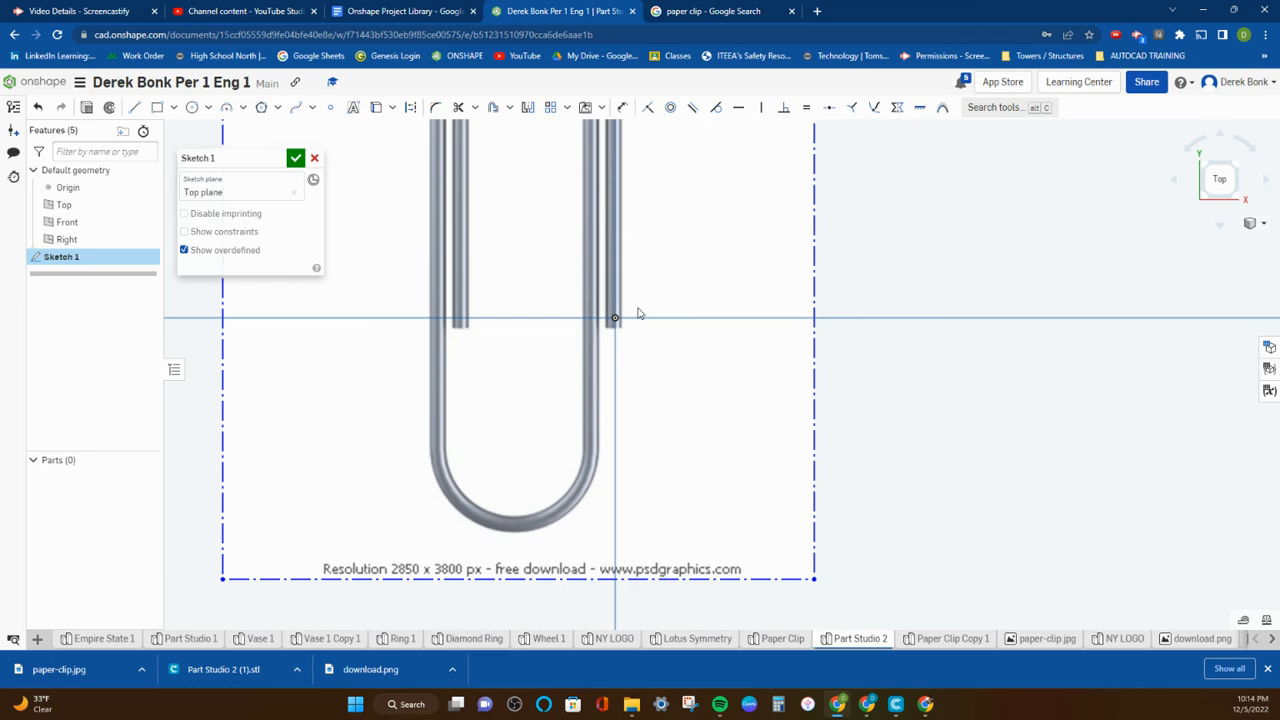
pyautogui.moveTo(617, 296); pyautogui.dragTo(619, 296)
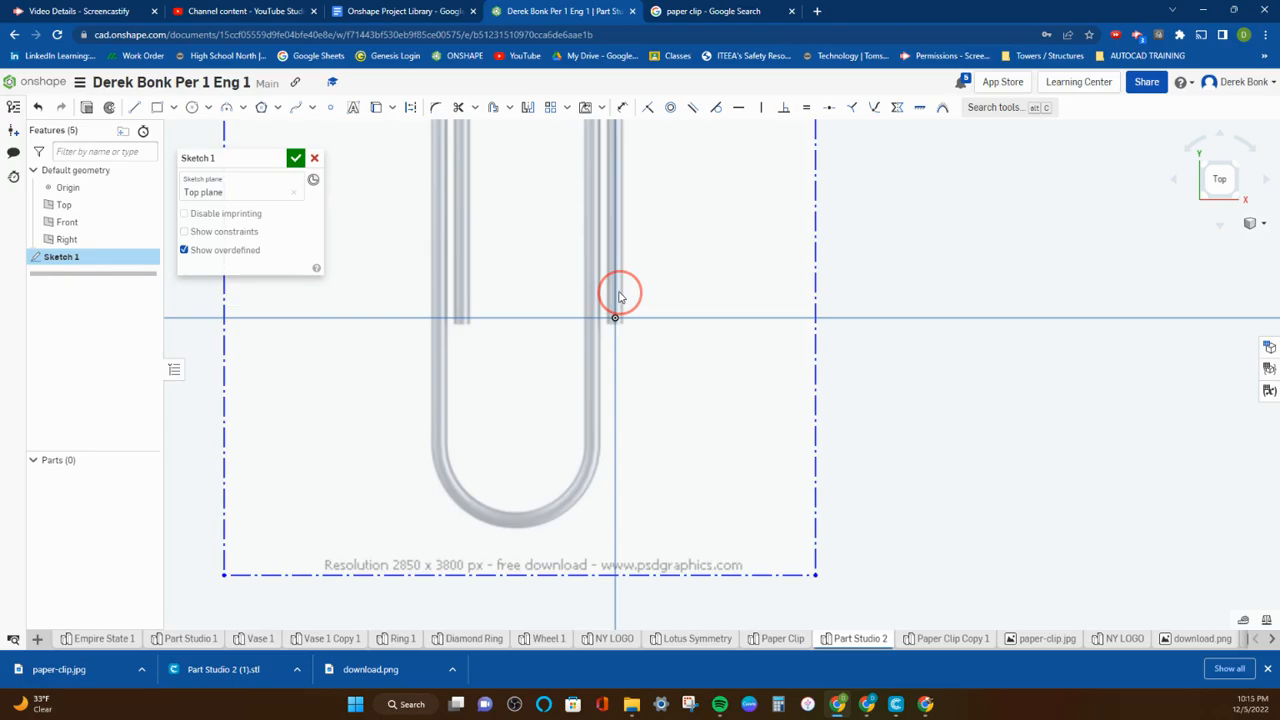
pyautogui.scroll(5, 620, 329)
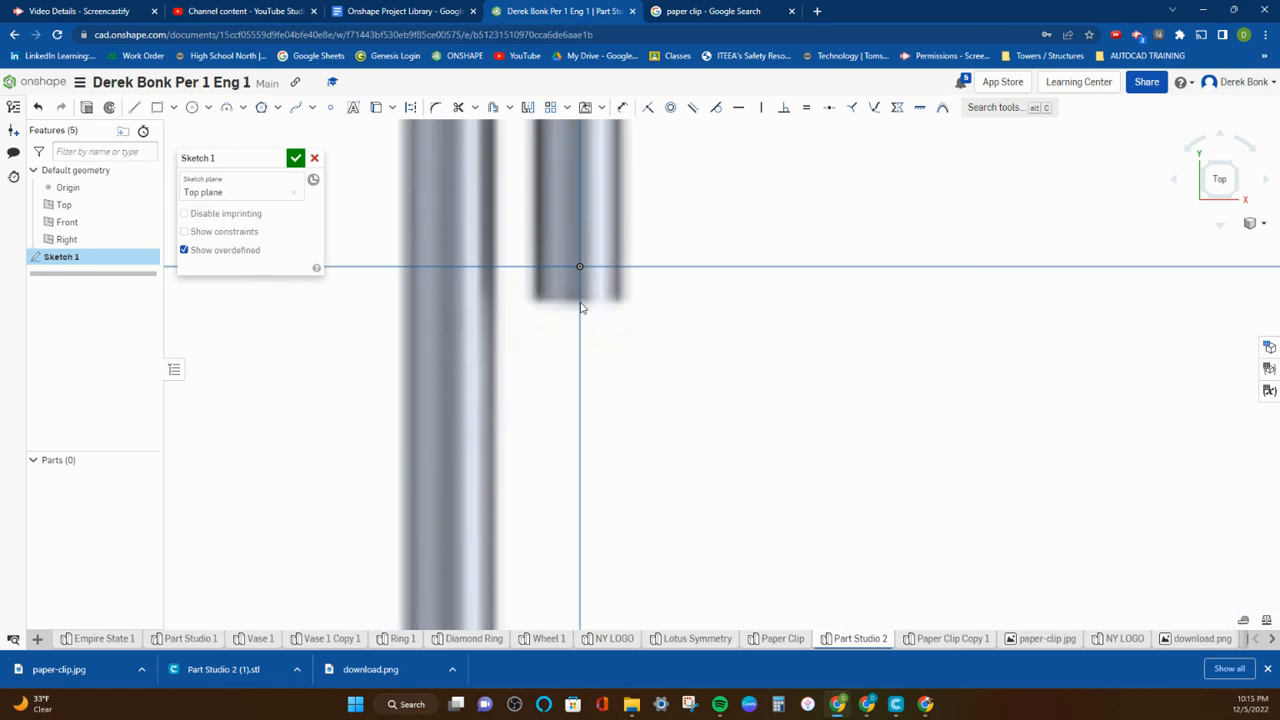
pyautogui.scroll(-2, 580, 268)
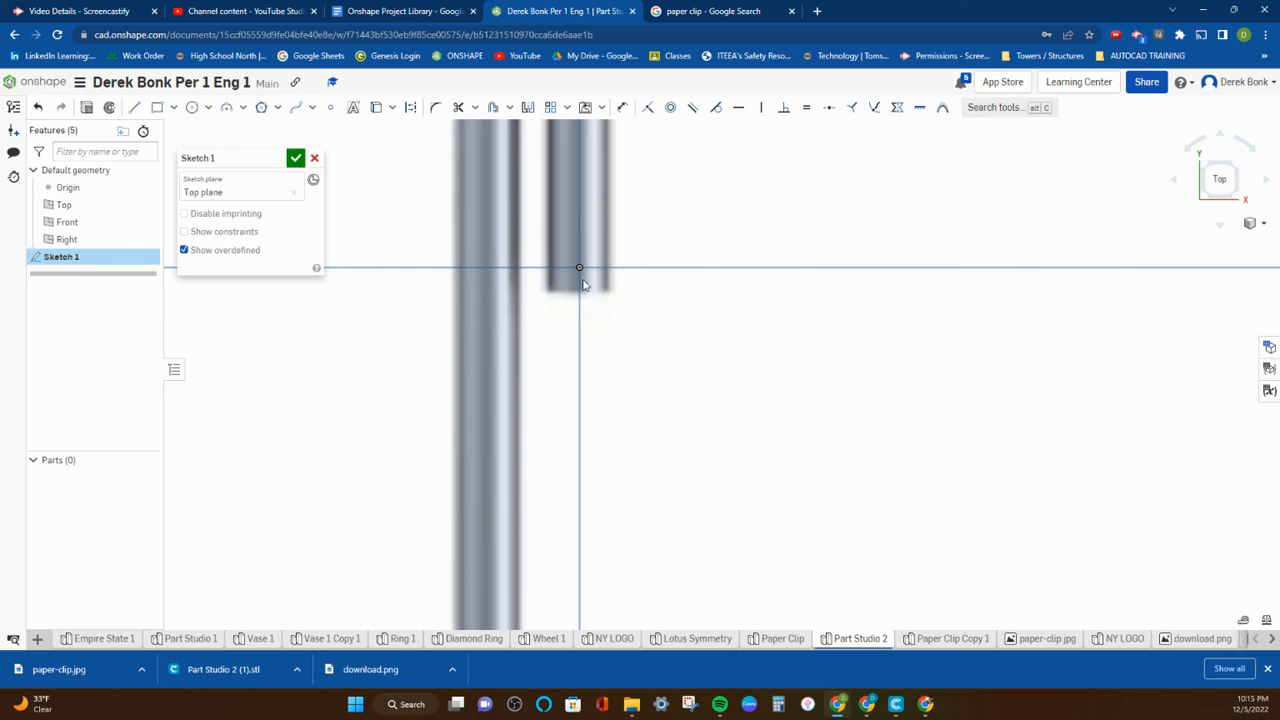
# Draw a vertical line about 46.3 long from the origin up the clip's outer right wire to the start of the top bend
pyautogui.scroll(-5, 584, 286)
pyautogui.moveTo(670, 234); pyautogui.dragTo(674, 333, button='middle')
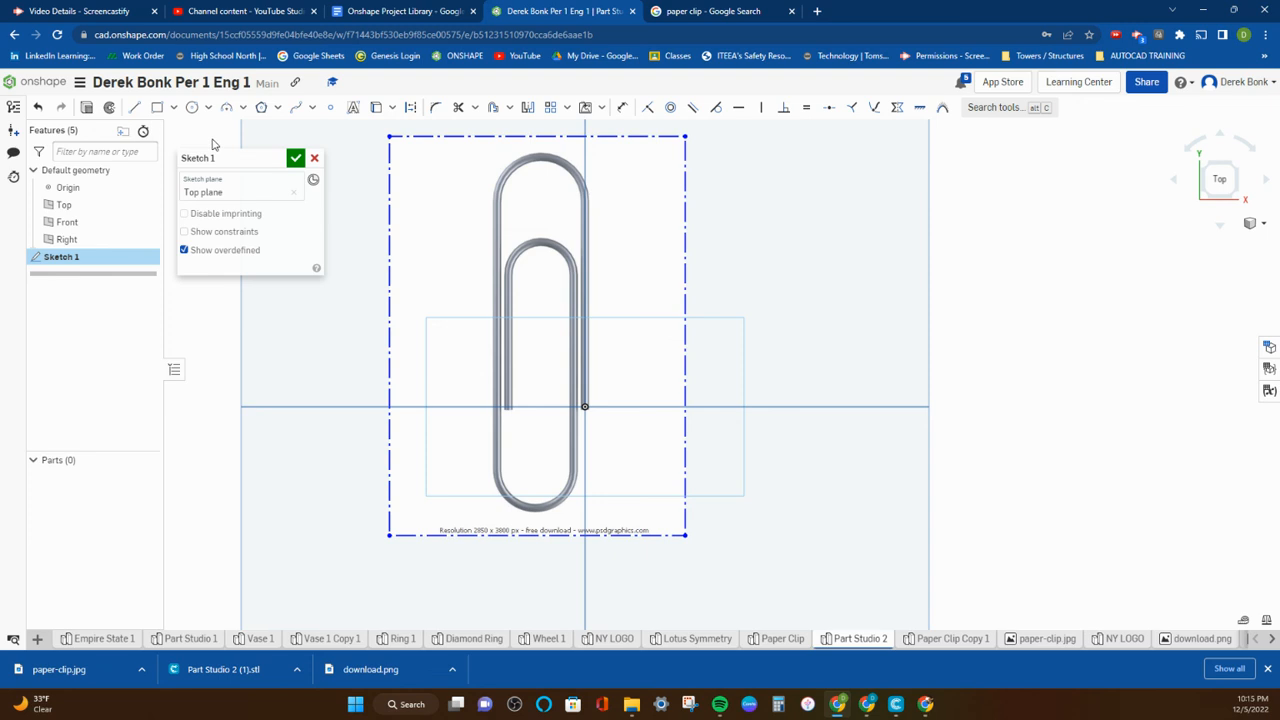
pyautogui.scroll(2, 514, 306)
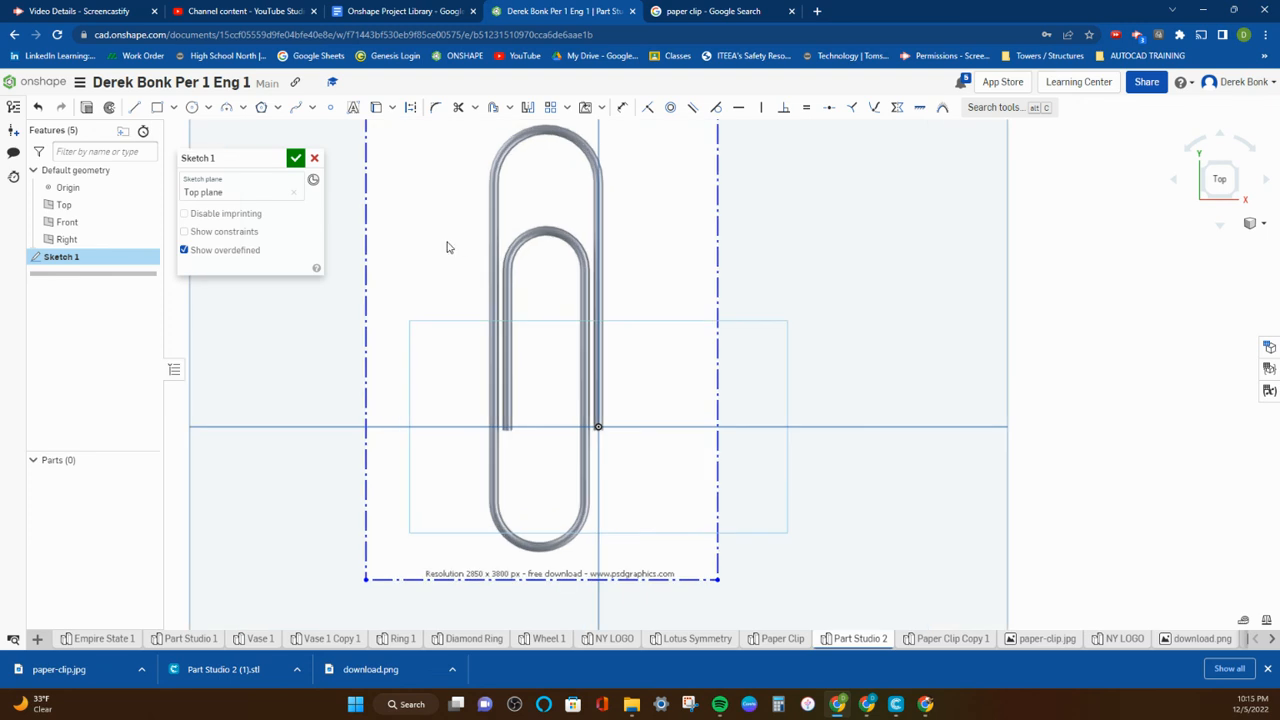
pyautogui.click(134, 108)
pyautogui.click(597, 427)
pyautogui.click(596, 176)
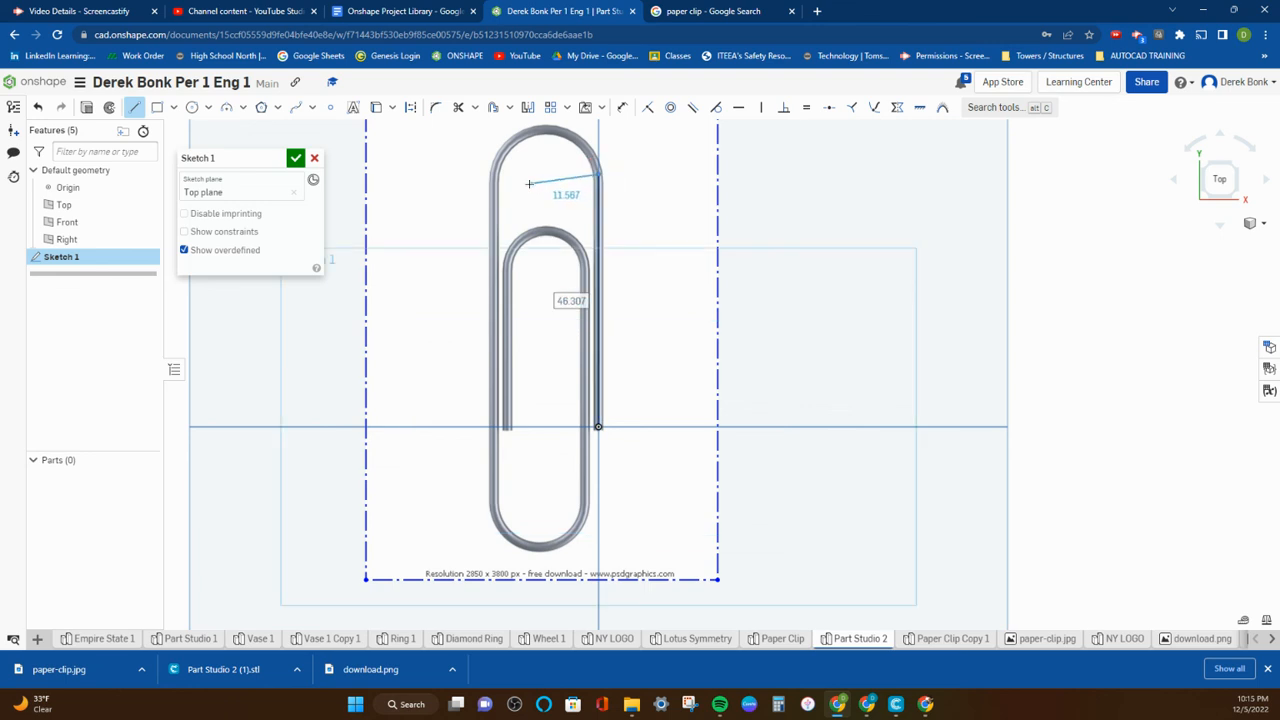
pyautogui.rightClick(531, 187)
pyautogui.click(553, 194)
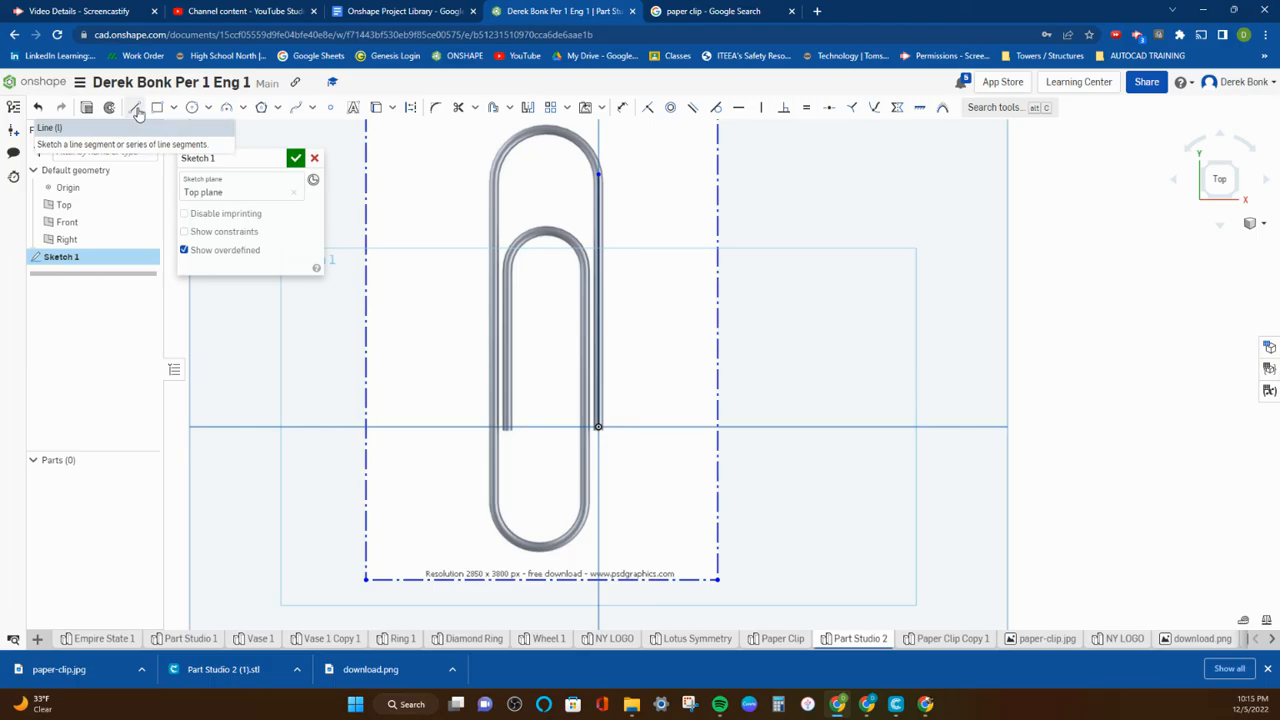
# Draw a vertical line about 59 long down the clip's outer left wire, from the top bend to the bottom bend
pyautogui.click(136, 109)
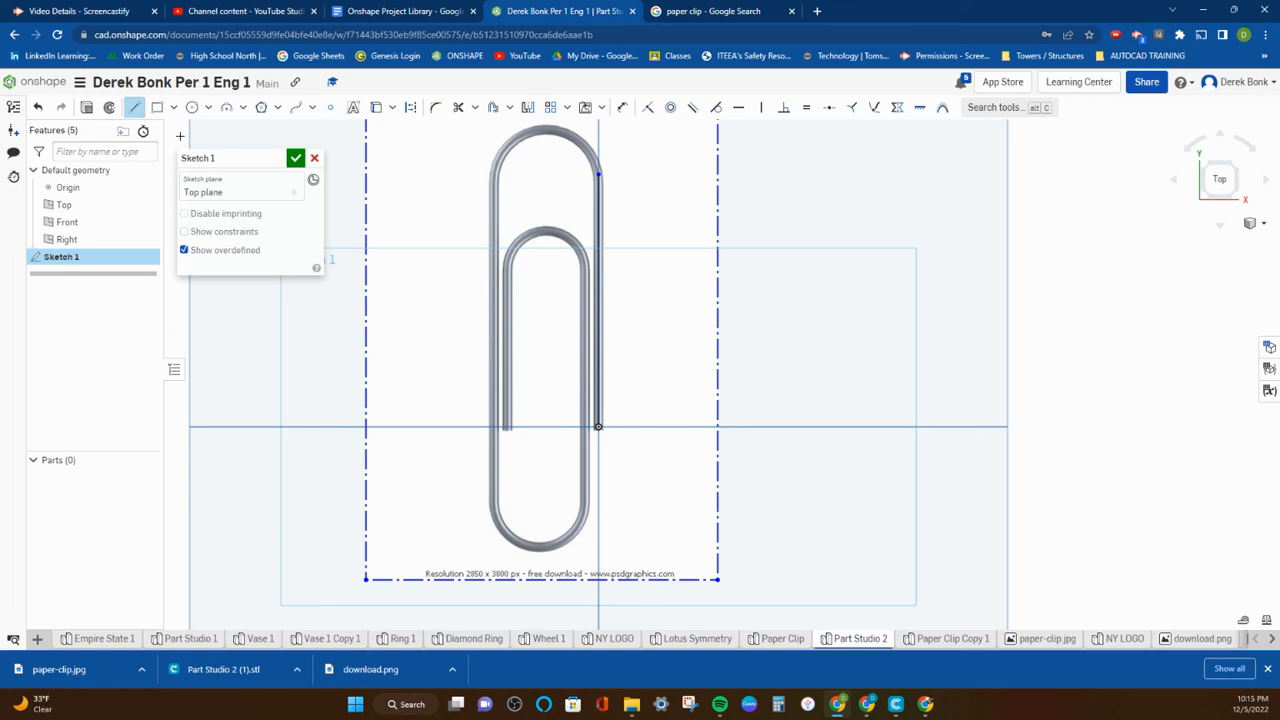
pyautogui.click(597, 176)
pyautogui.click(493, 176)
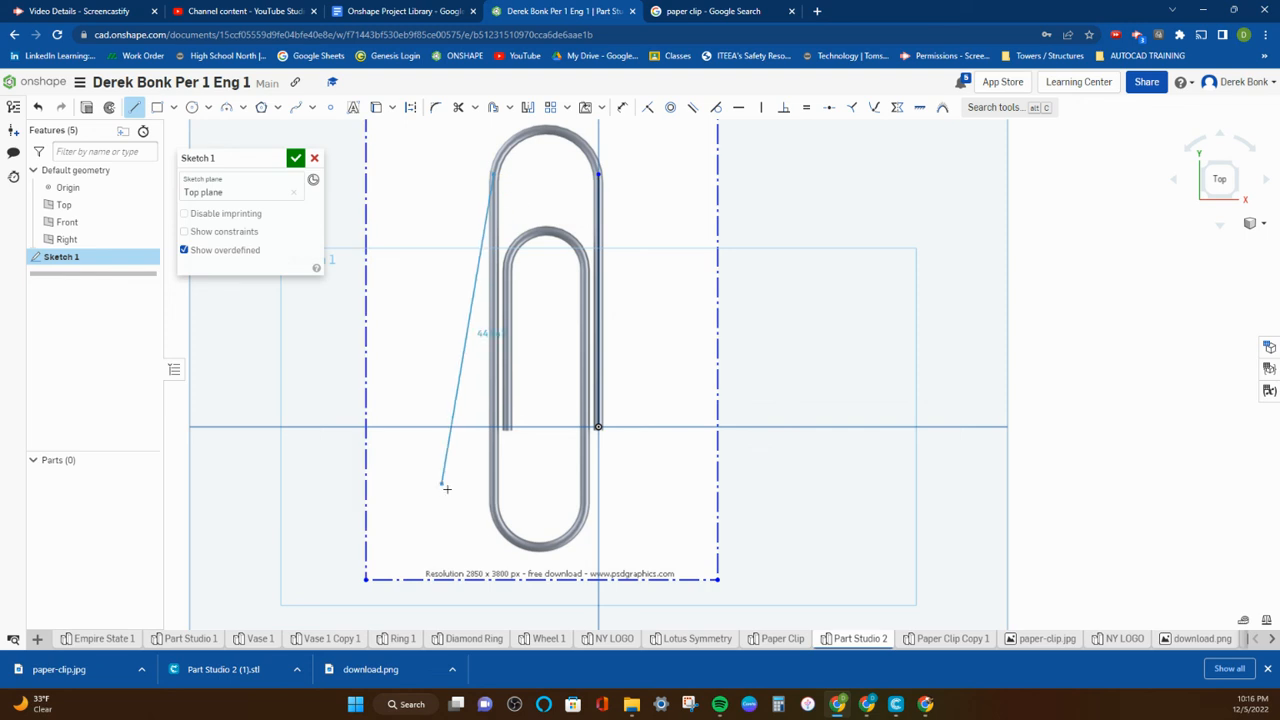
pyautogui.click(491, 496)
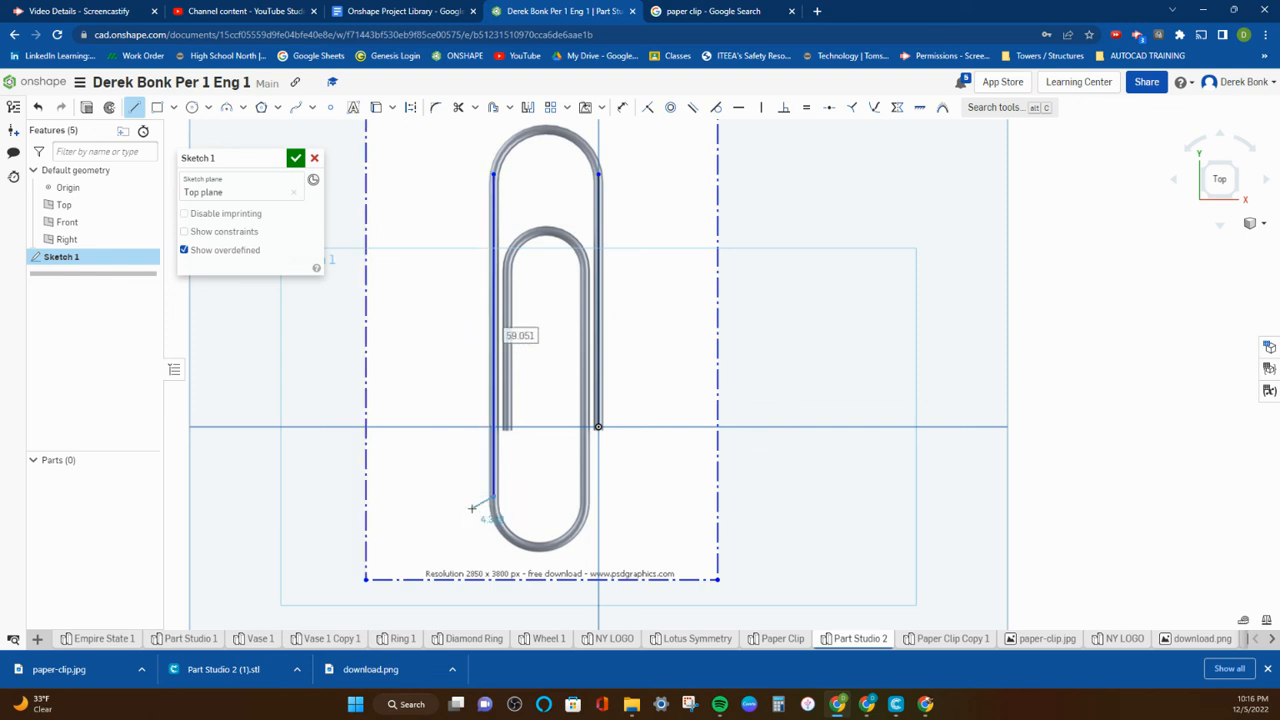
pyautogui.rightClick(471, 508)
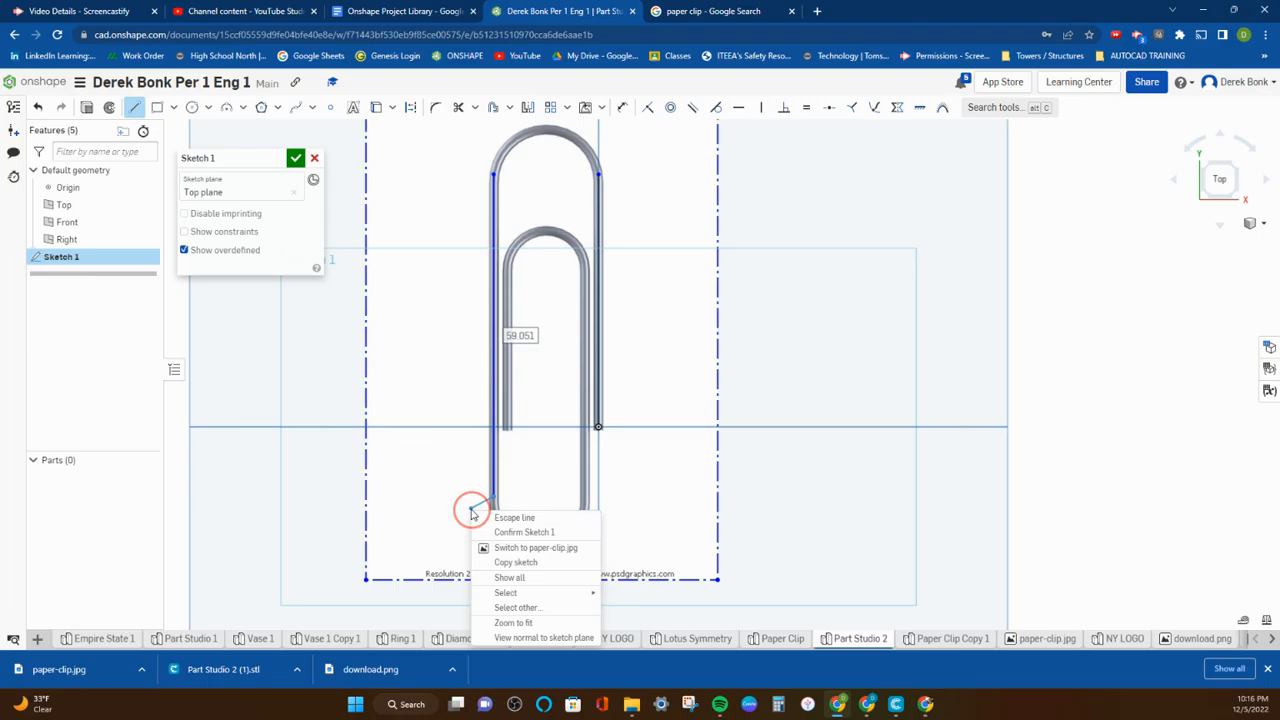
pyautogui.click(488, 517)
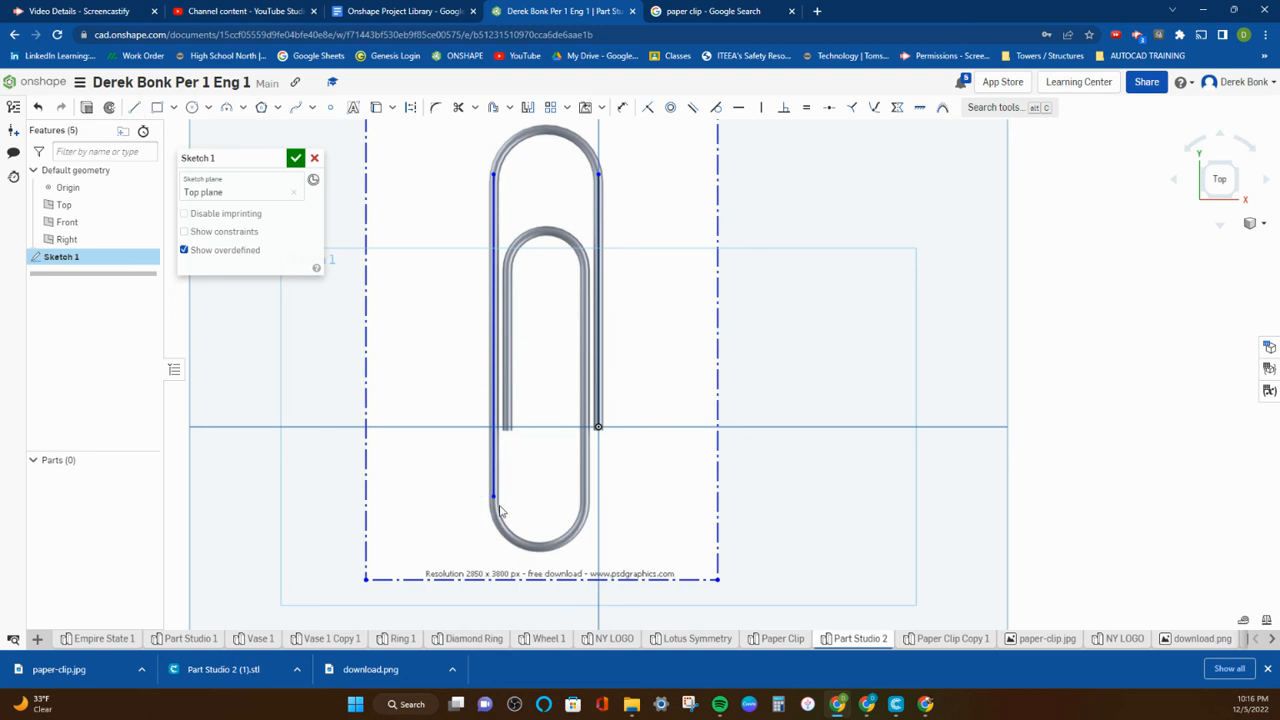
# Draw a vertical line about 43.3 long up the clip's inner right wire, from the bottom bend to the inner top bend
pyautogui.press('l')
pyautogui.click(497, 500)
pyautogui.click(585, 495)
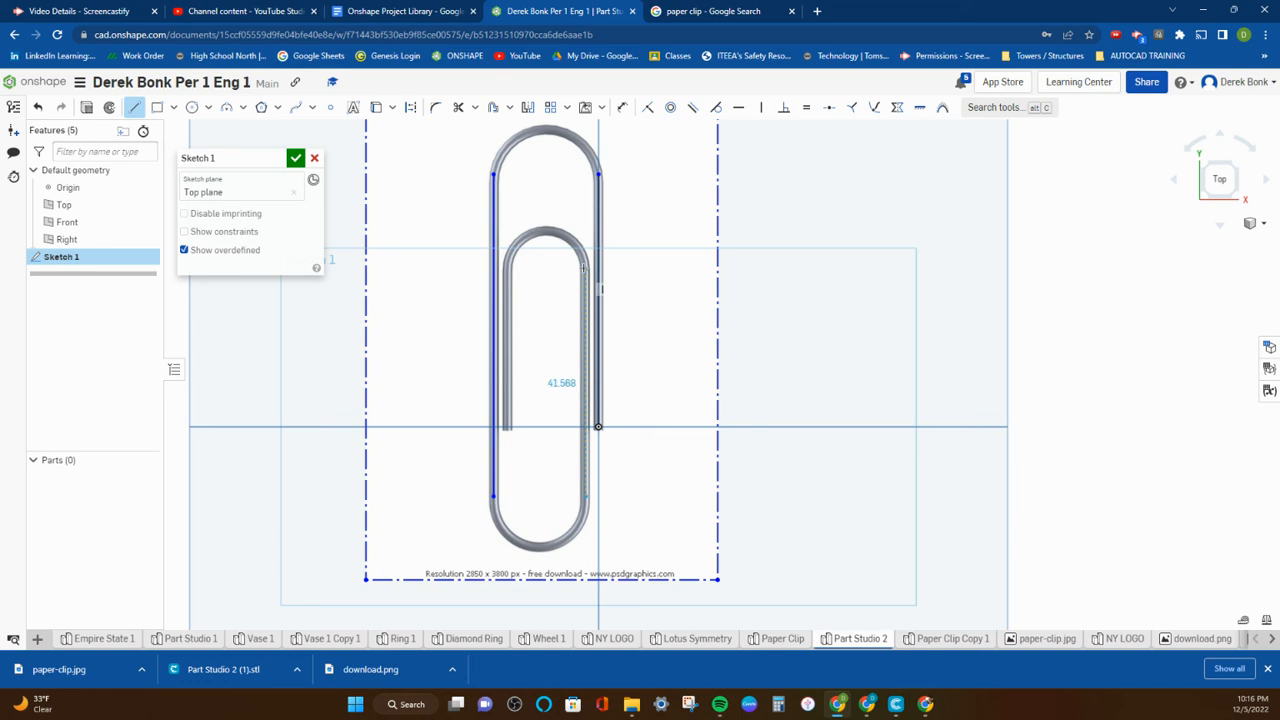
pyautogui.click(585, 262)
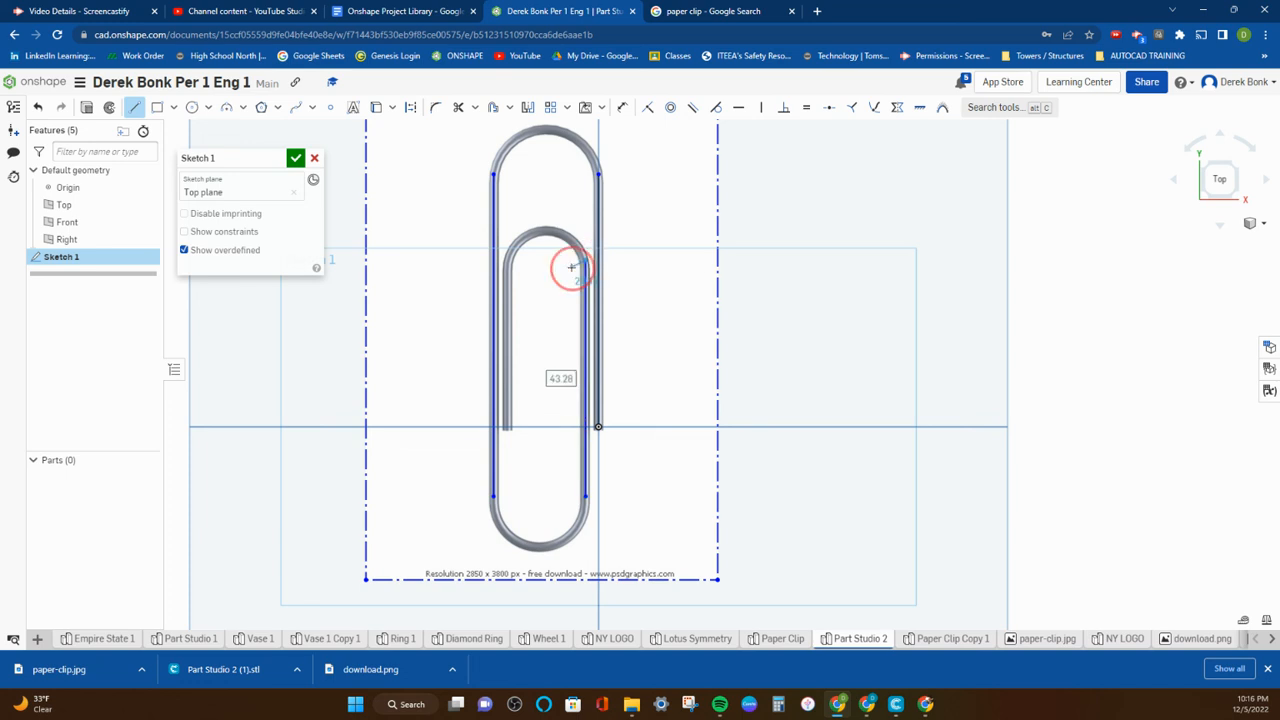
pyautogui.rightClick(574, 268)
pyautogui.click(610, 276)
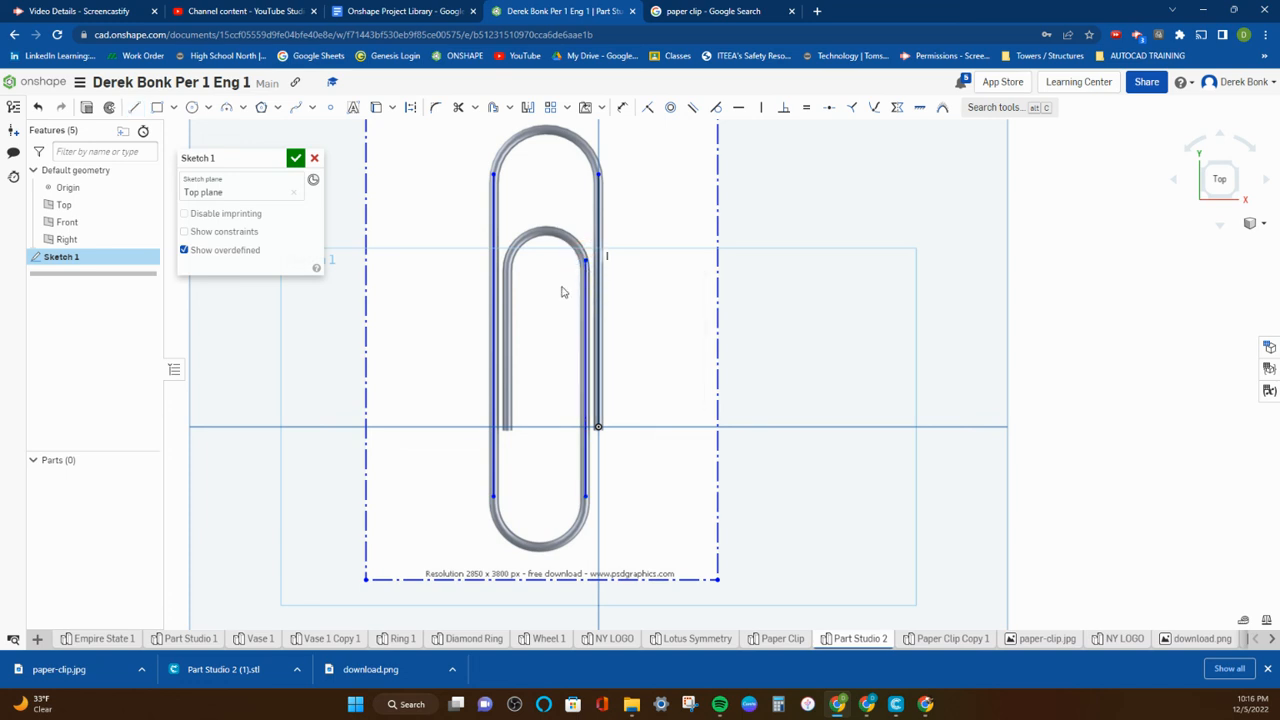
# Draw a vertical line about 30.5 long down the clip's inner left wire, ending level with the origin
pyautogui.press('l')
pyautogui.click(507, 261)
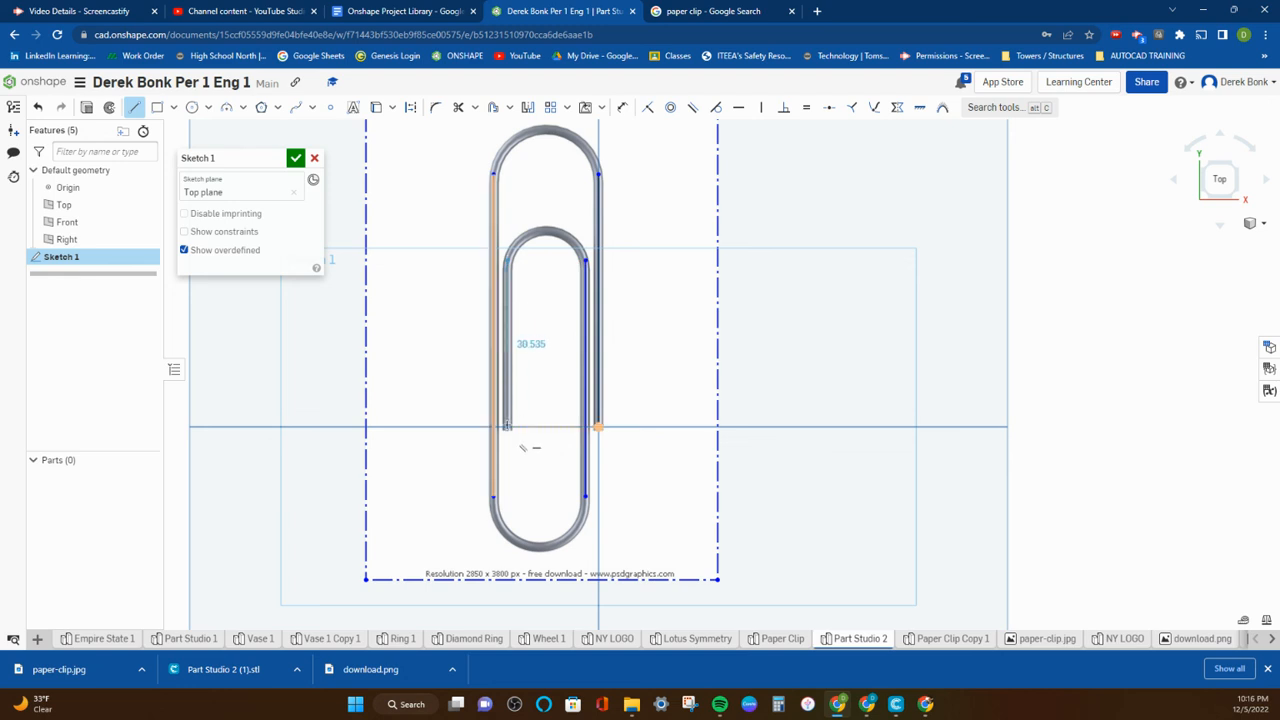
pyautogui.click(507, 427)
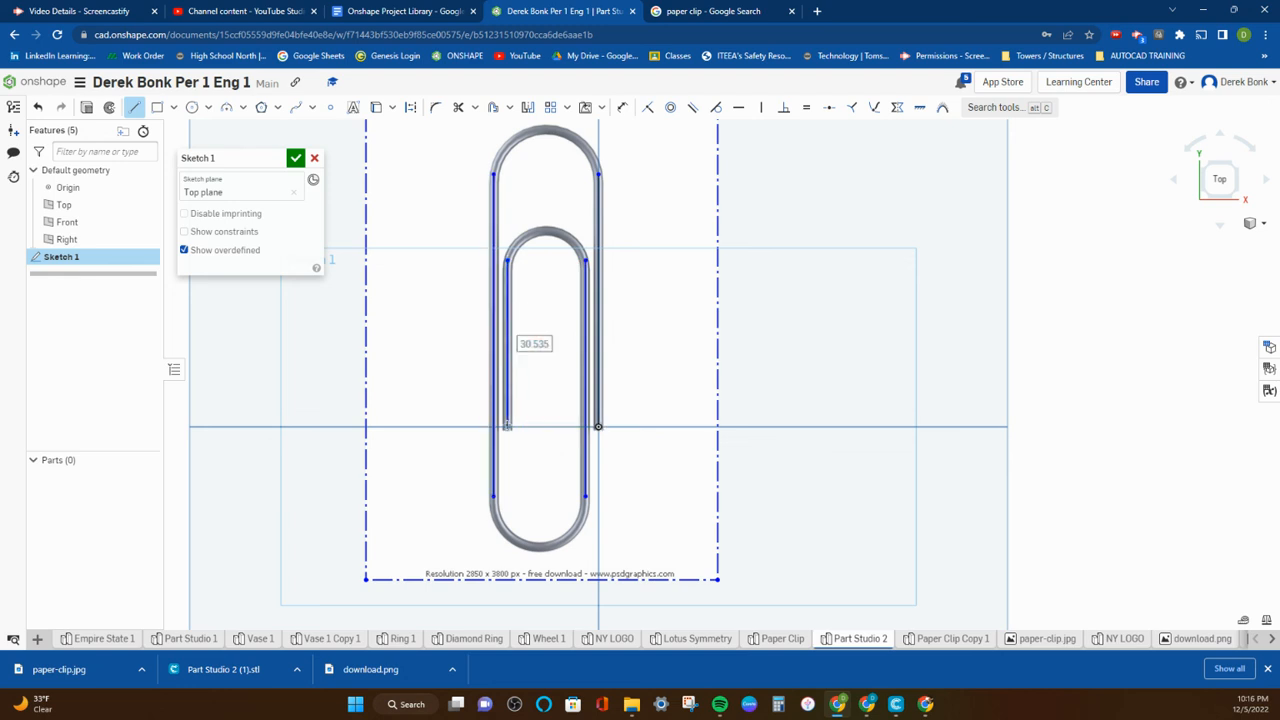
pyautogui.rightClick(553, 392)
pyautogui.click(566, 401)
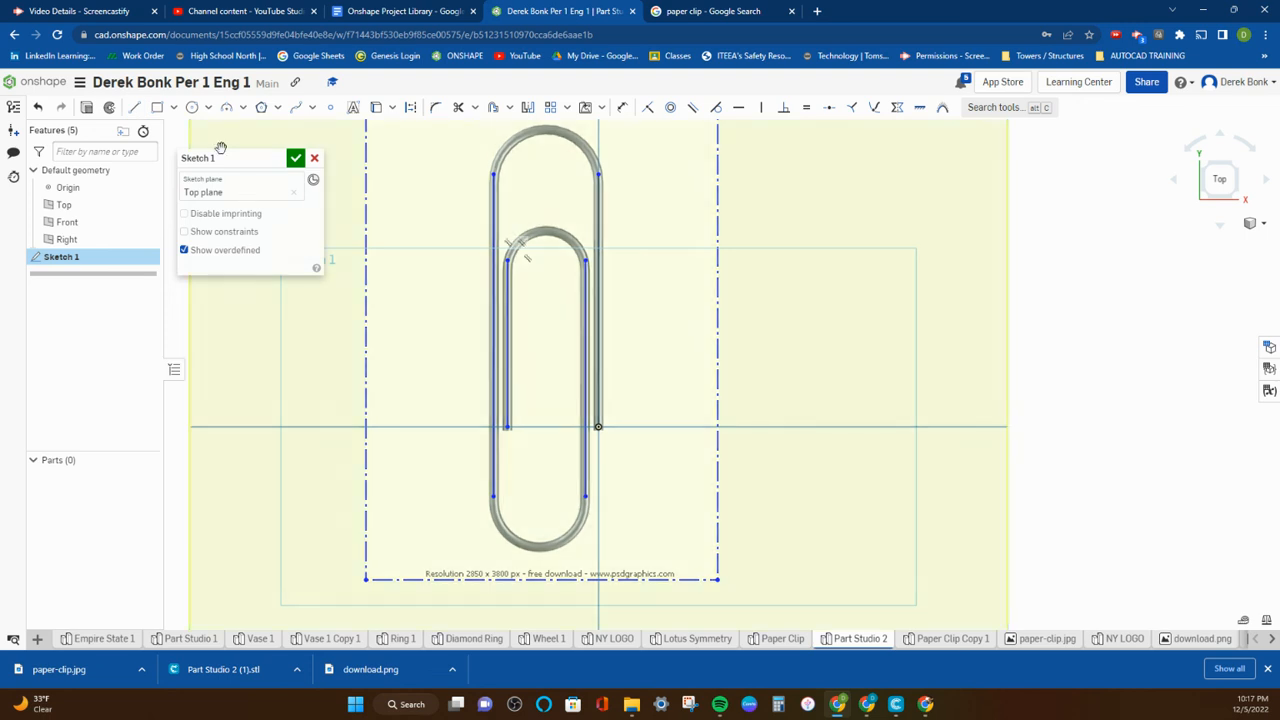
# Join the two outer lines with a 3 point arc of radius about 9.7 along the clip's outer top bend
pyautogui.click(243, 108)
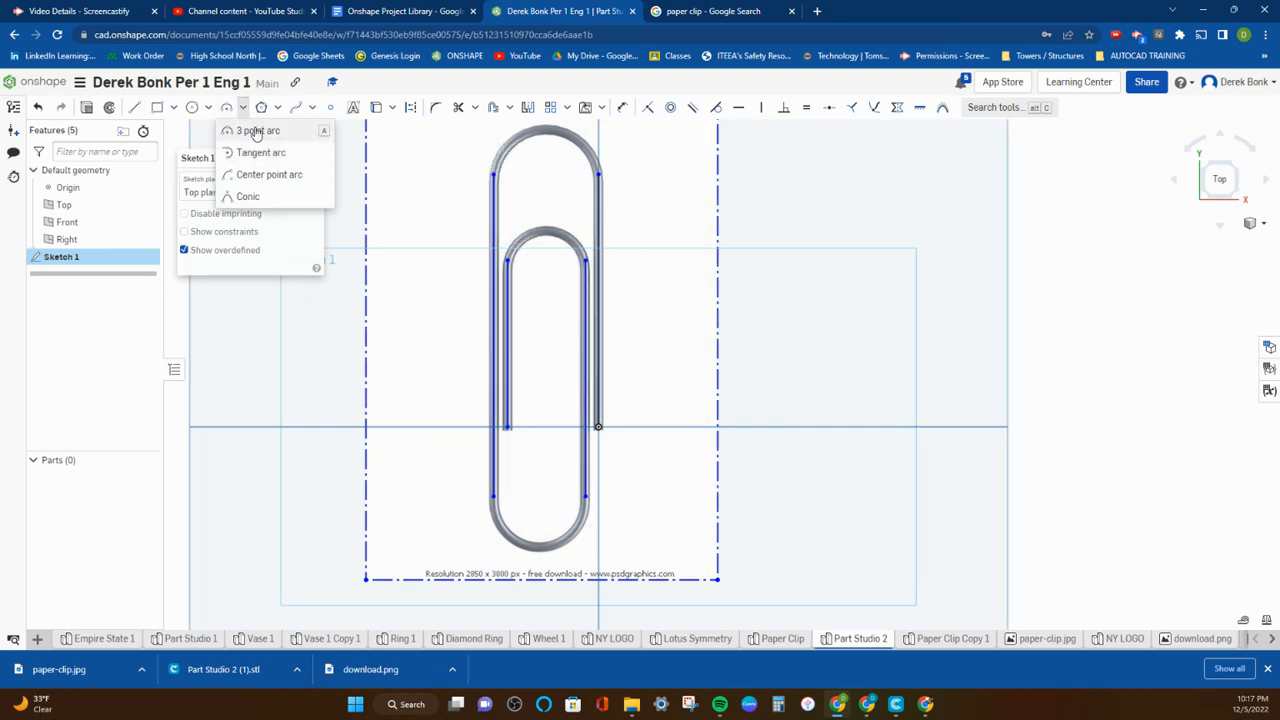
pyautogui.click(253, 131)
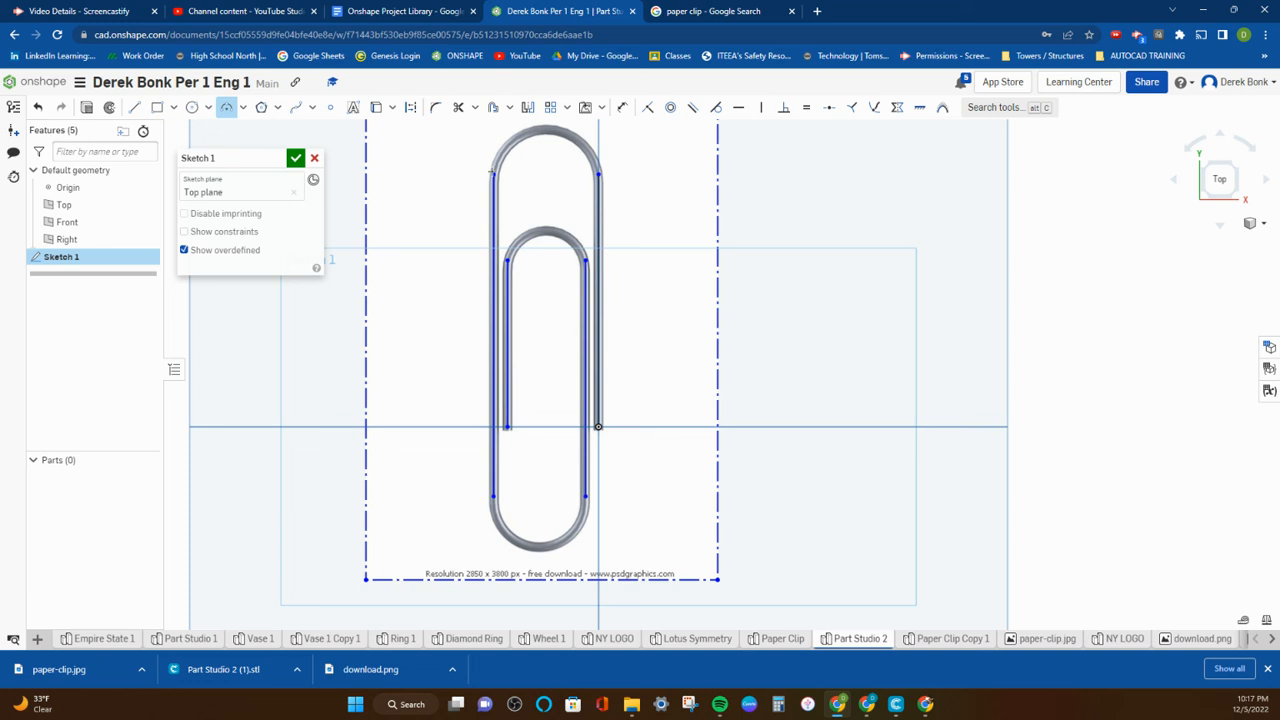
pyautogui.click(492, 174)
pyautogui.click(598, 174)
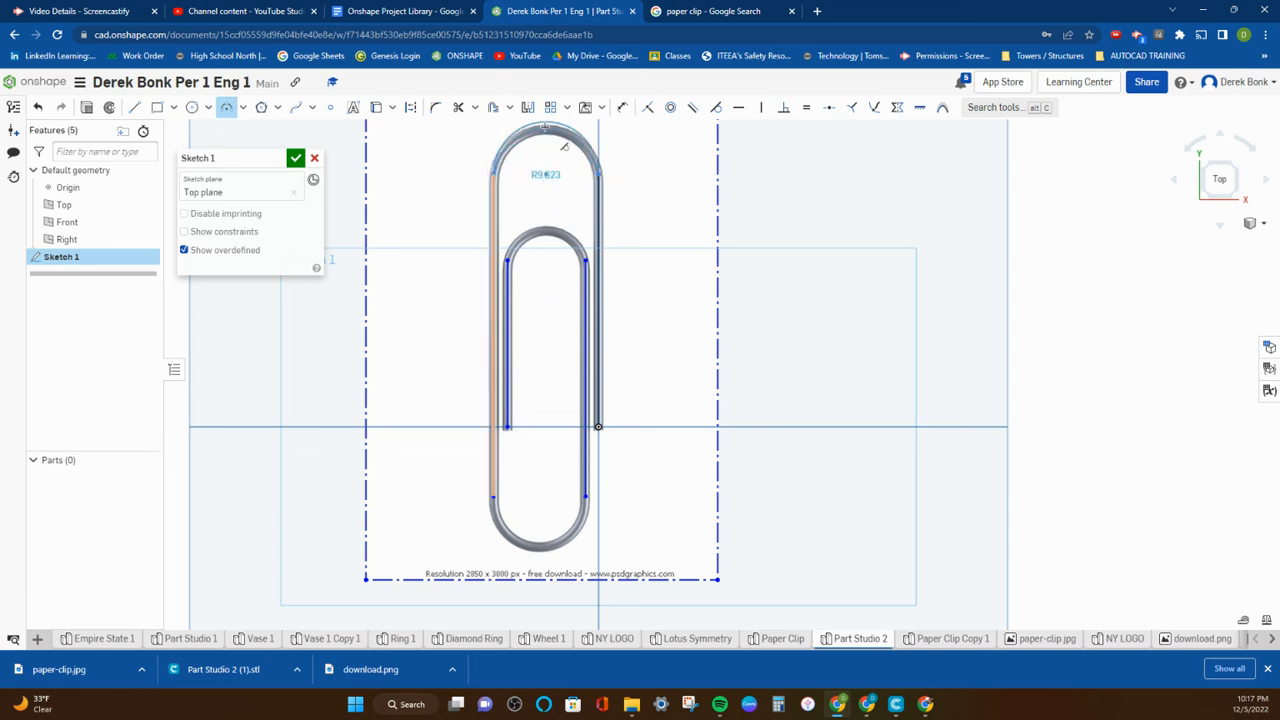
pyautogui.click(545, 129)
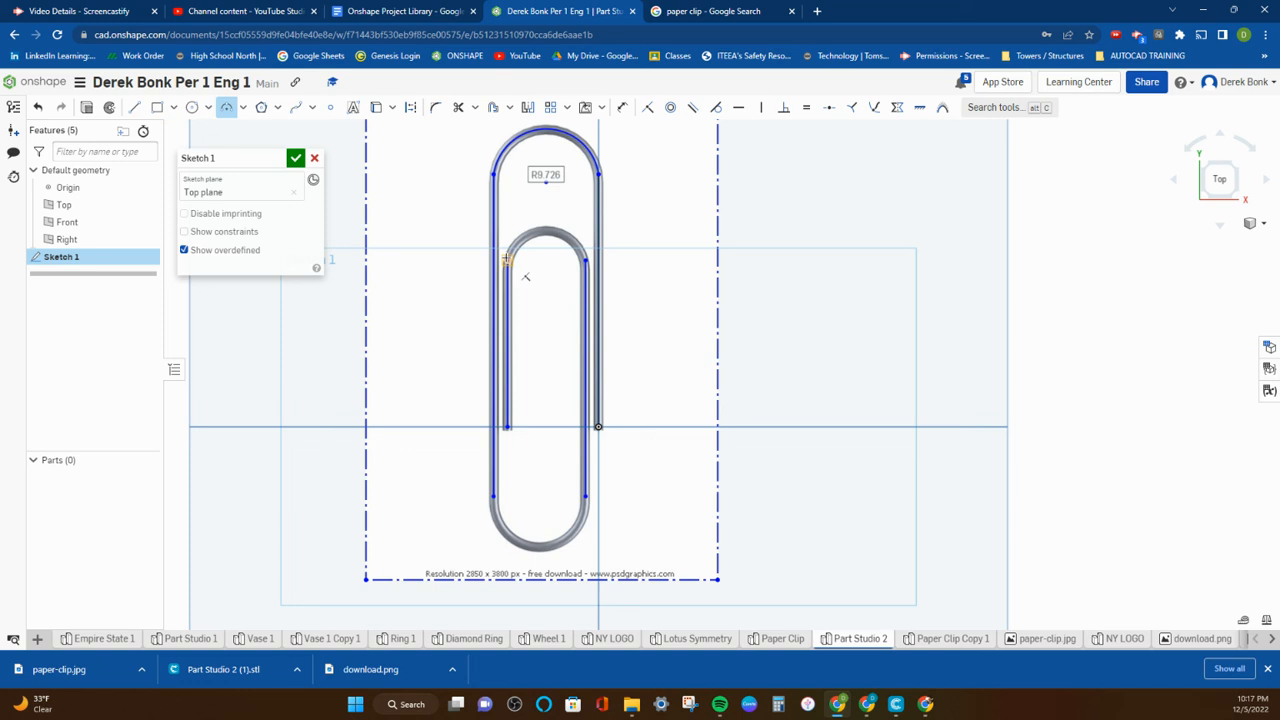
# Add 3 point arcs along the inner top bend, radius about 7.3, and the bottom bend, radius about 8.4, joining the line ends
pyautogui.click(508, 261)
pyautogui.click(585, 258)
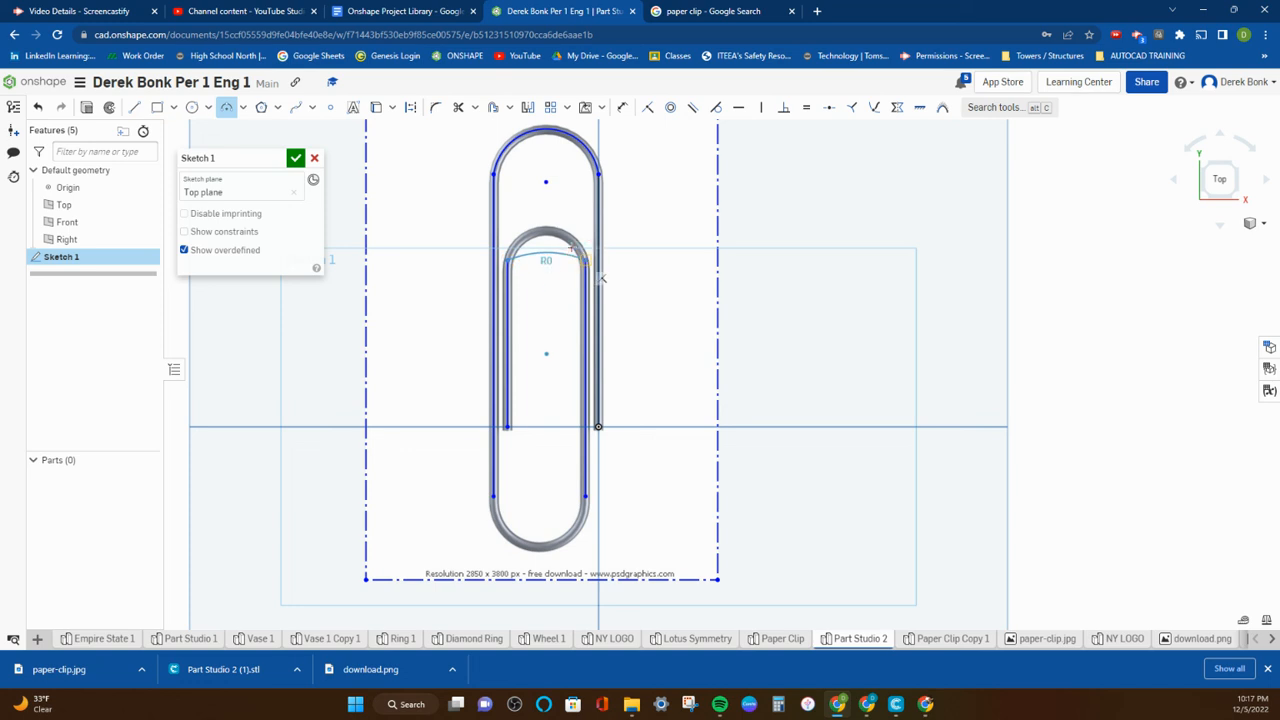
pyautogui.click(548, 230)
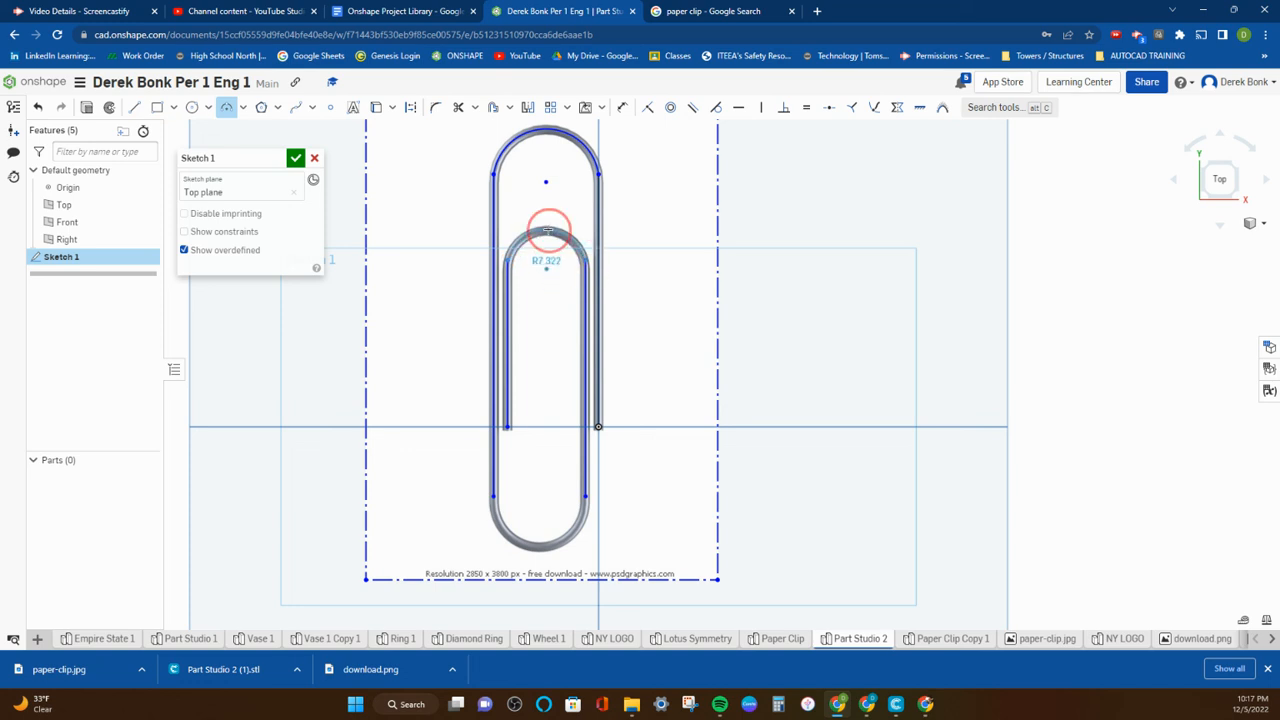
pyautogui.click(493, 495)
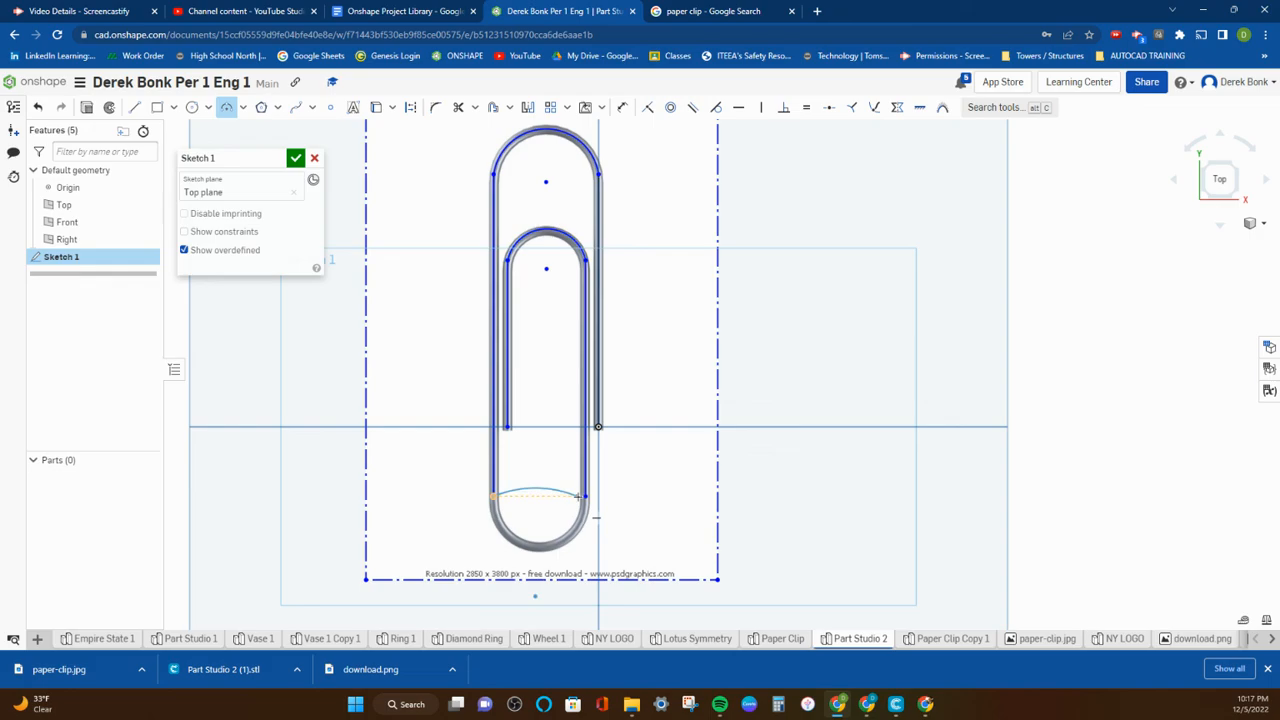
pyautogui.click(584, 496)
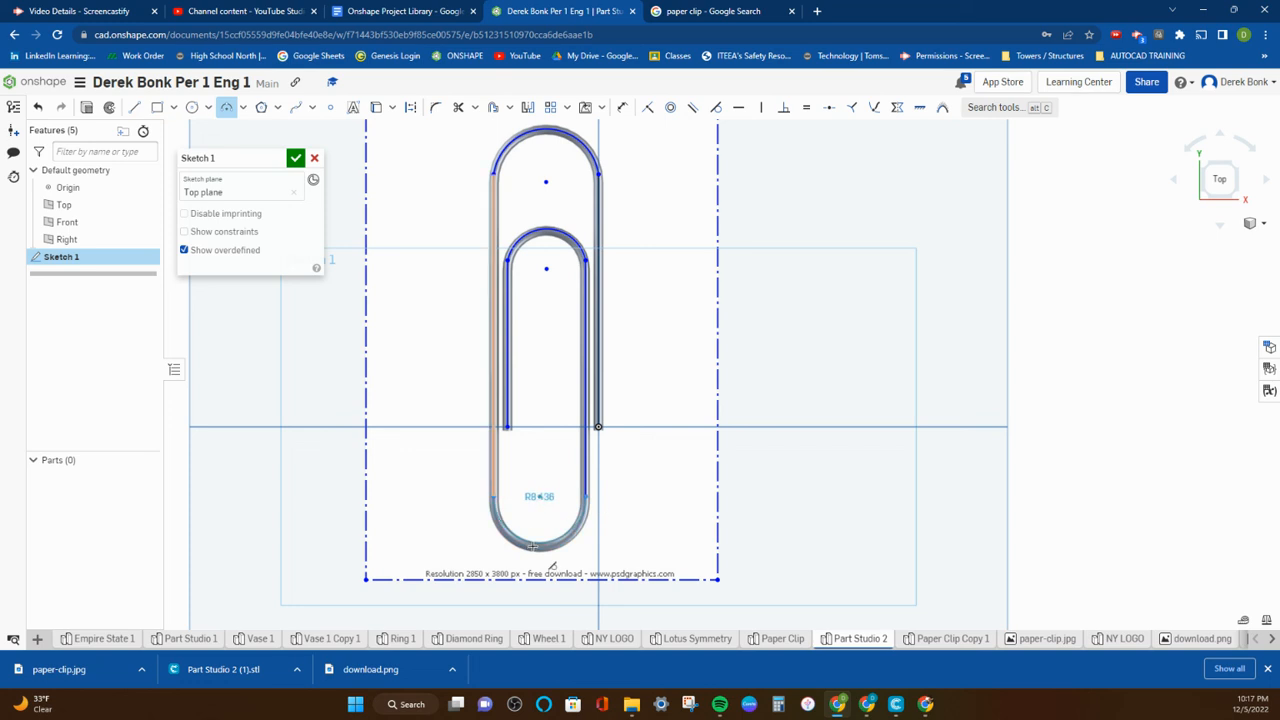
pyautogui.click(533, 545)
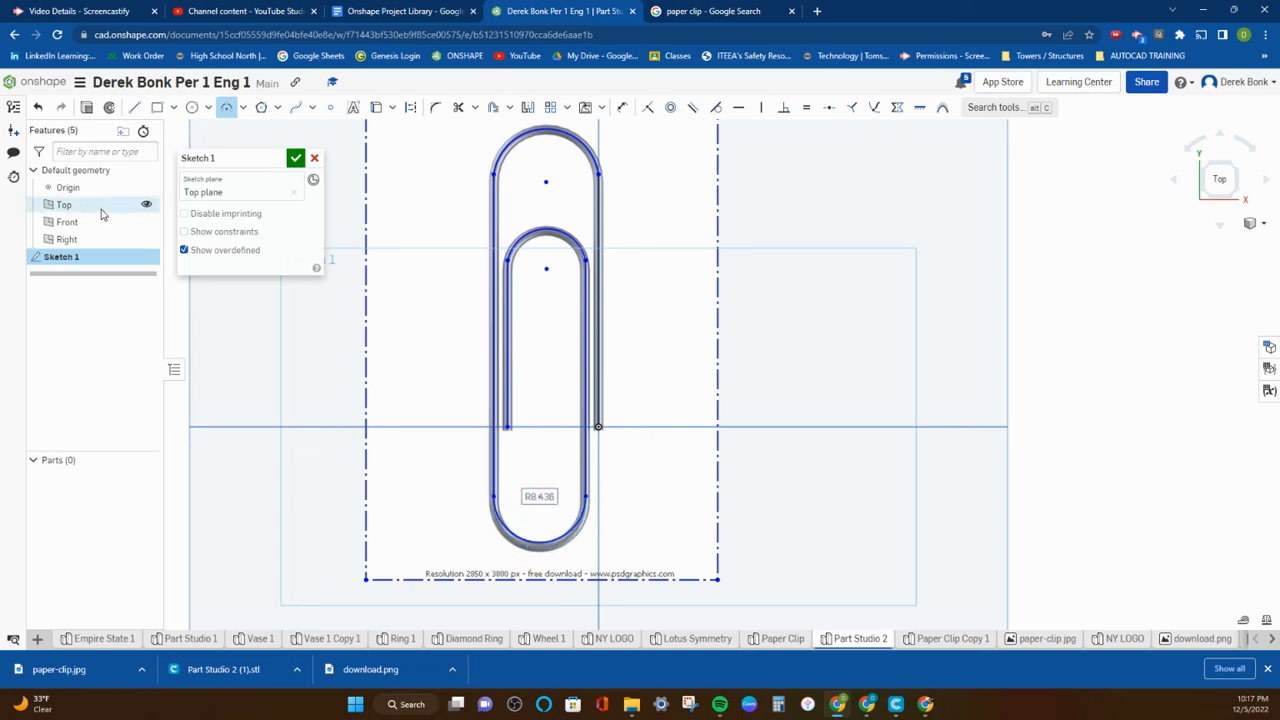
# Hide the Top plane and finish the paper clip path sketch
pyautogui.click(146, 205)
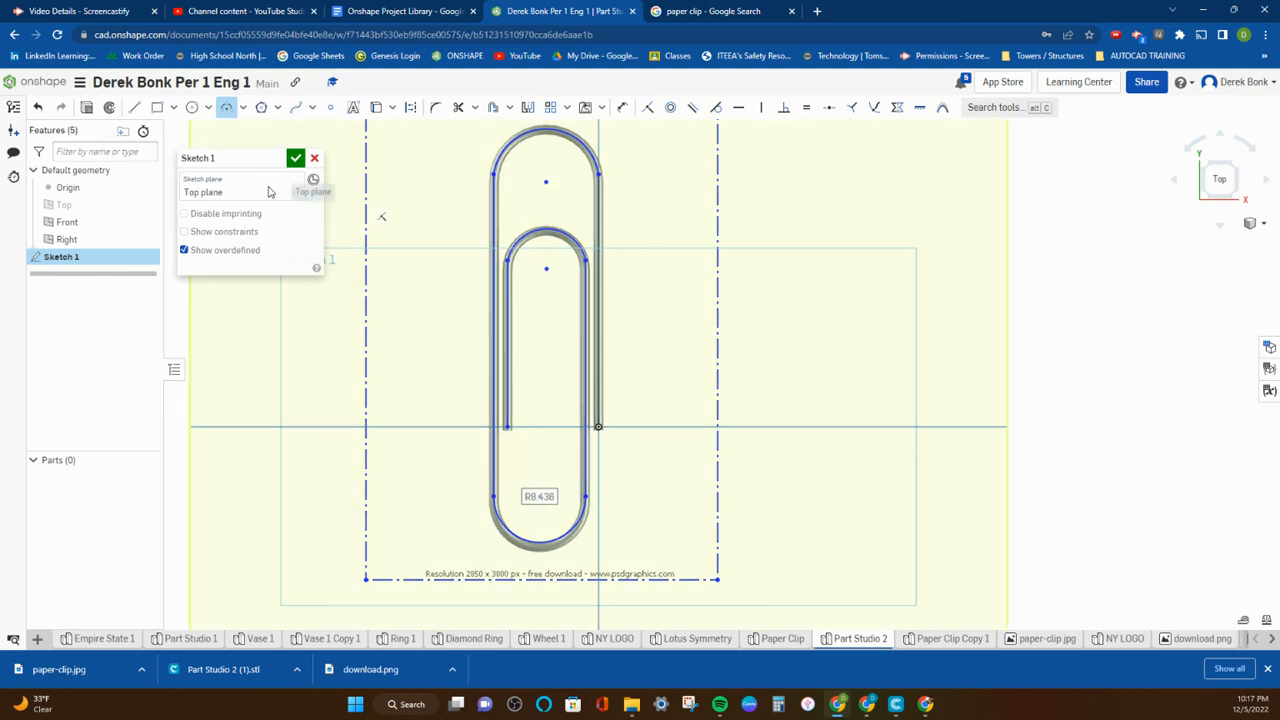
pyautogui.click(296, 158)
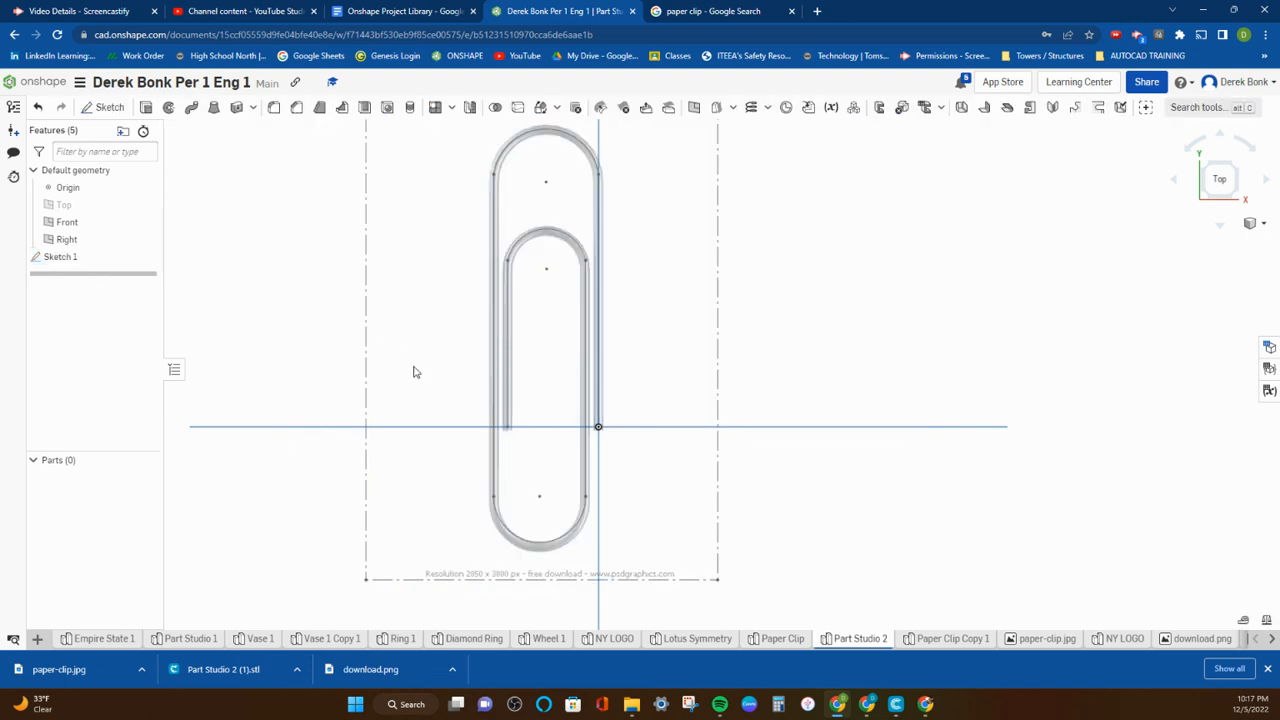
# Start a sketch on the Front plane and draw a circle about 2.06 in diameter centred on the origin at the outer wire's end
pyautogui.moveTo(414, 371)
pyautogui.mouseDown(button='right')
pyautogui.moveTo(406, 334)
pyautogui.moveTo(603, 341)
pyautogui.mouseUp(button='right')
pyautogui.click(258, 262)
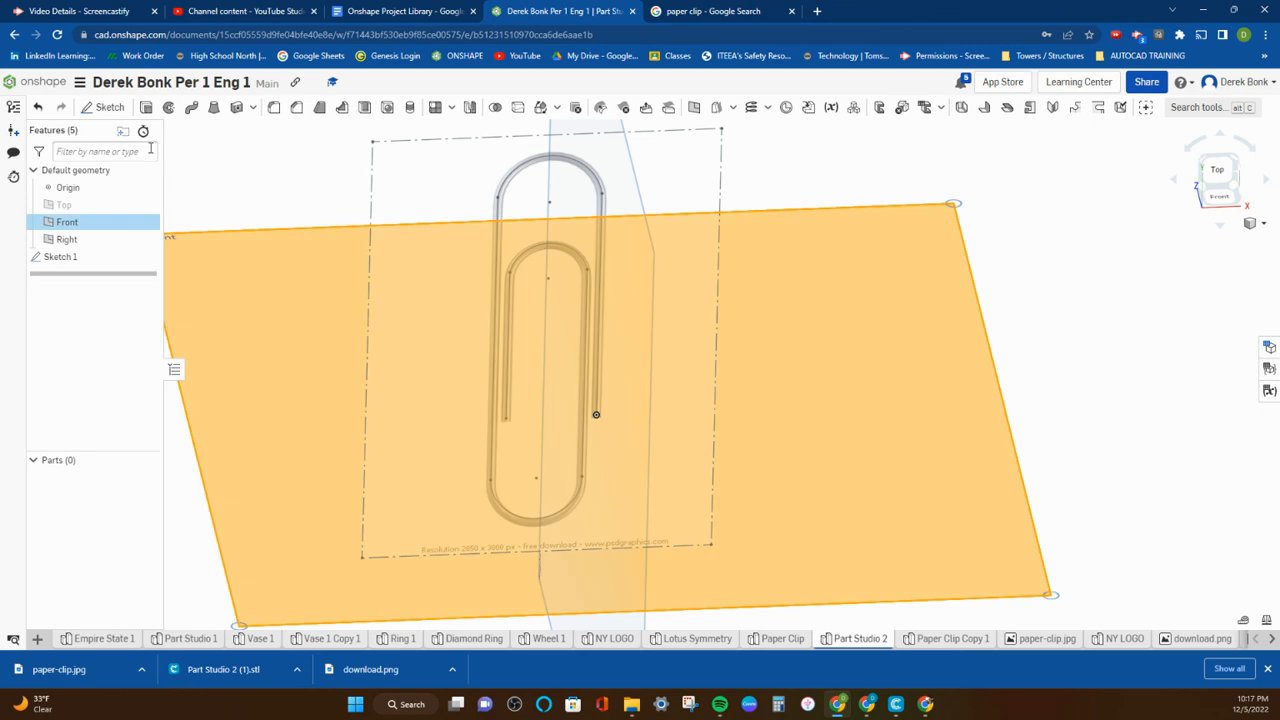
pyautogui.click(108, 110)
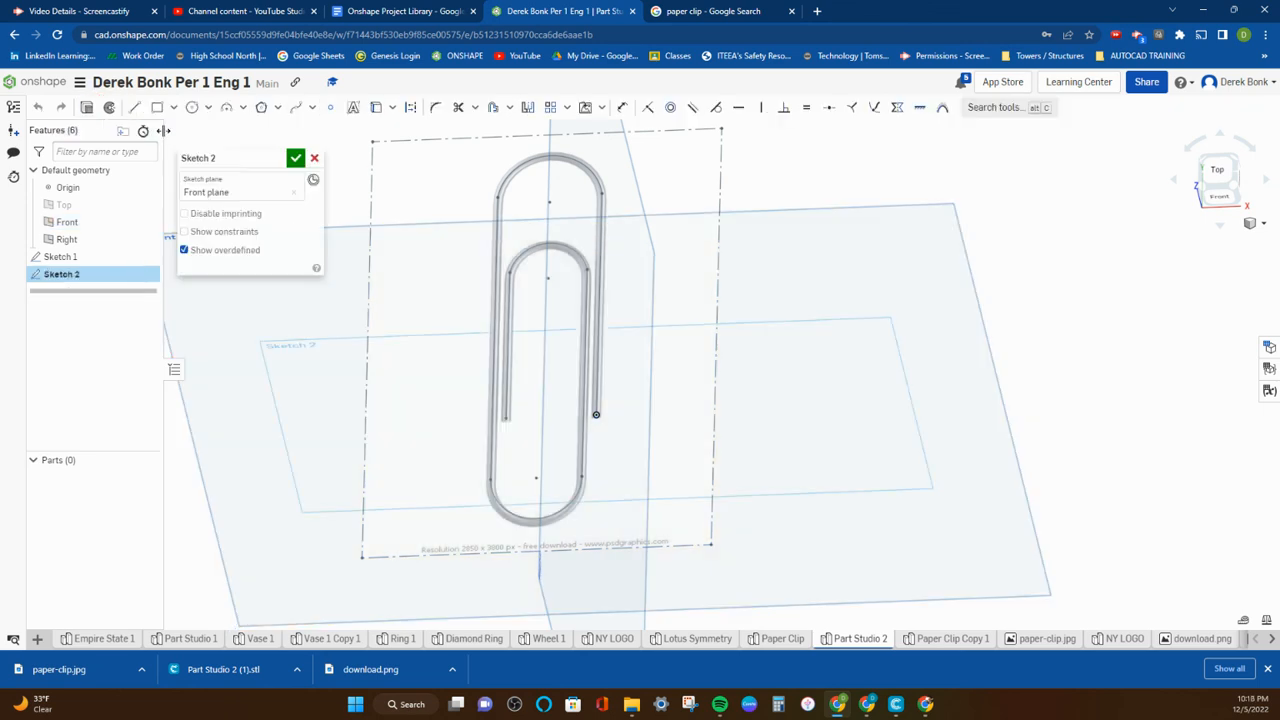
pyautogui.click(194, 110)
pyautogui.scroll(5, 617, 435)
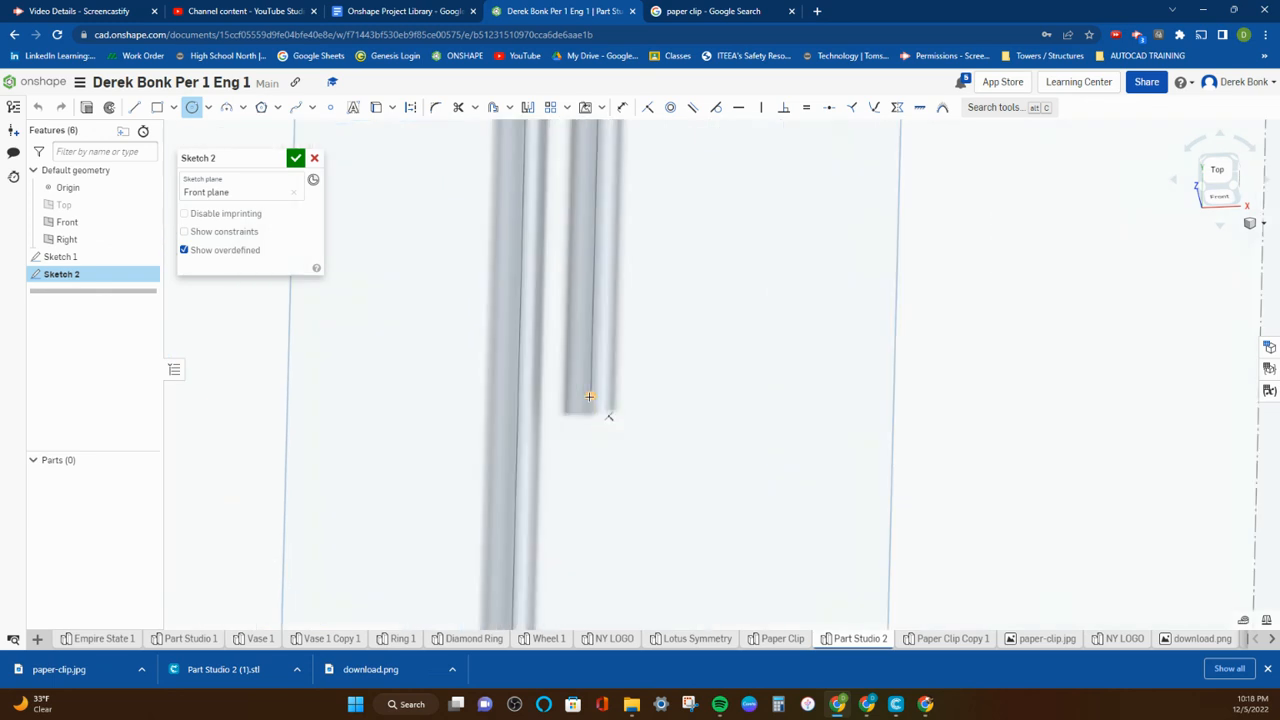
pyautogui.click(590, 397)
pyautogui.click(606, 409)
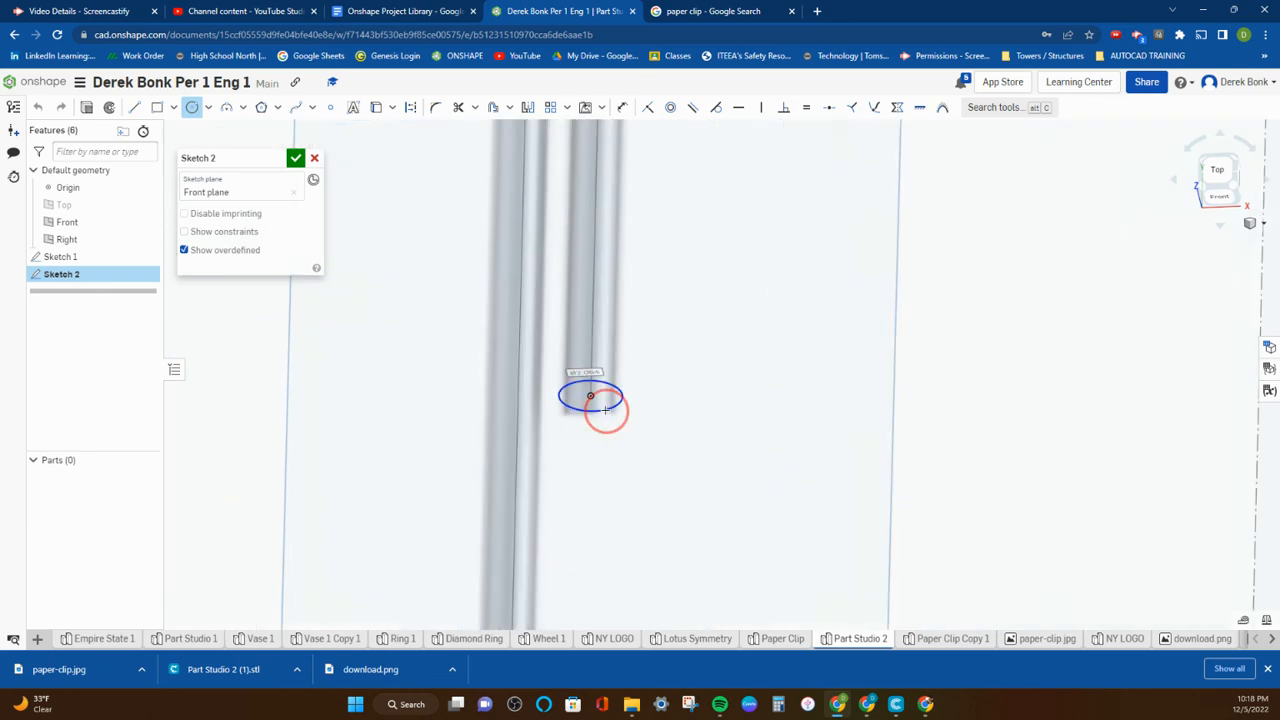
# Examine the circle's fit against the wire end in the reference image and finish the profile sketch
pyautogui.moveTo(619, 398); pyautogui.dragTo(632, 393, button='right')
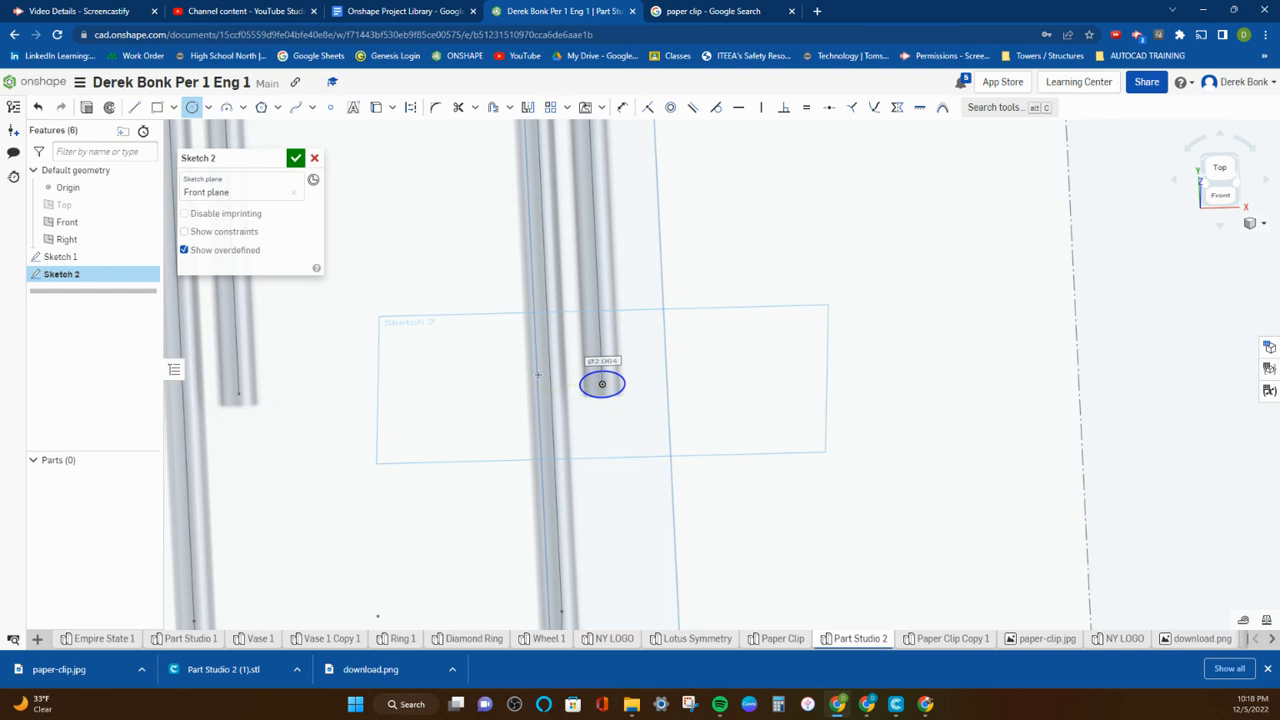
pyautogui.scroll(-5, 530, 377)
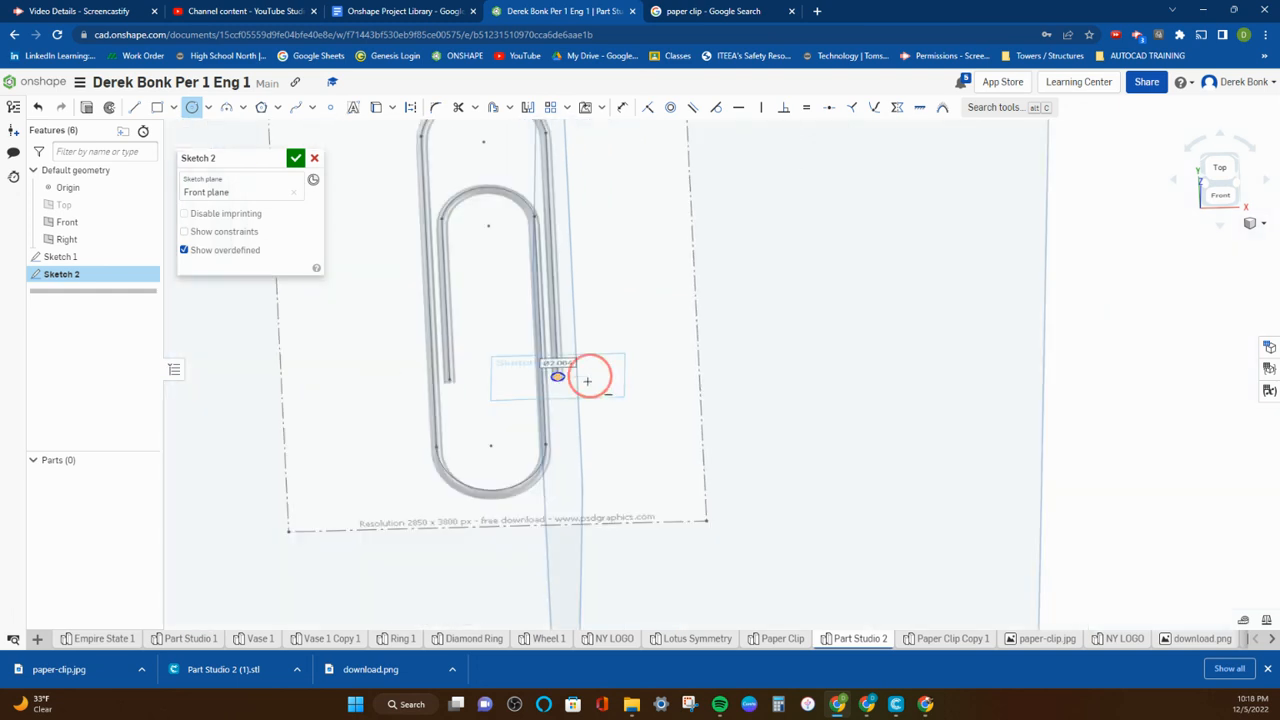
pyautogui.moveTo(587, 380); pyautogui.dragTo(731, 353, button='right')
pyautogui.click(1218, 180)
pyautogui.scroll(4, 900, 354)
pyautogui.scroll(5, 557, 400)
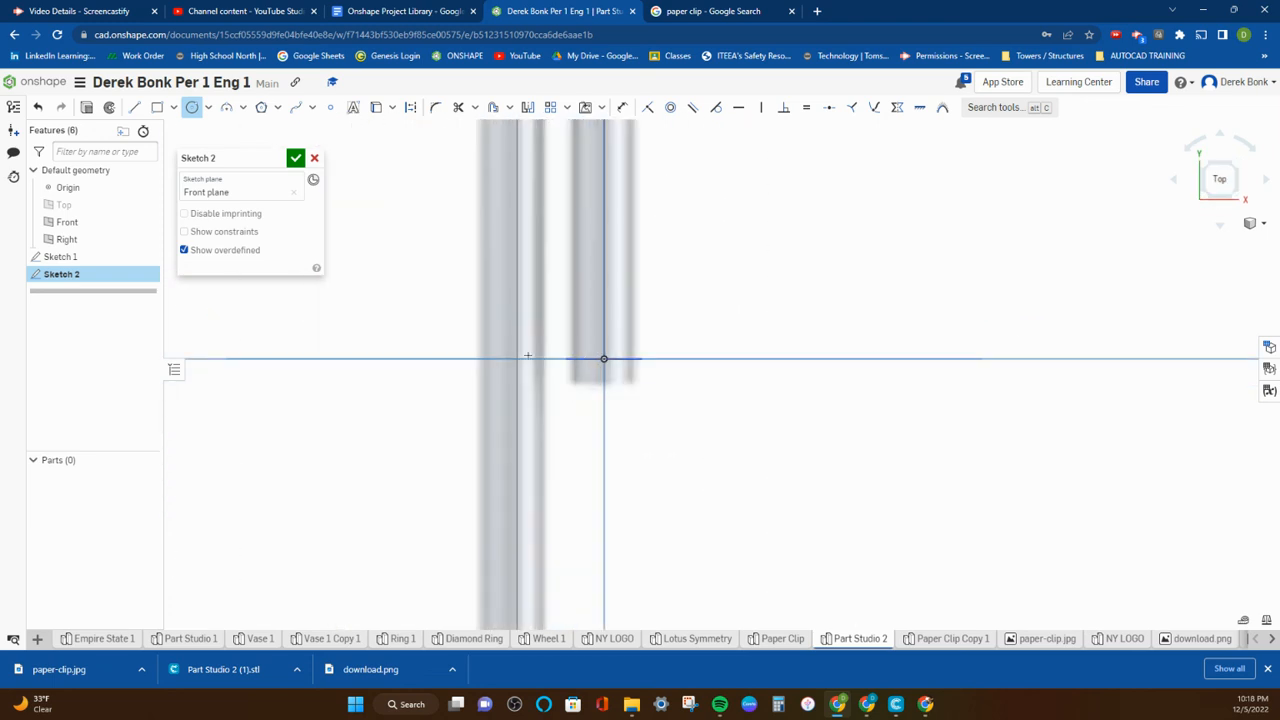
pyautogui.scroll(-4, 555, 361)
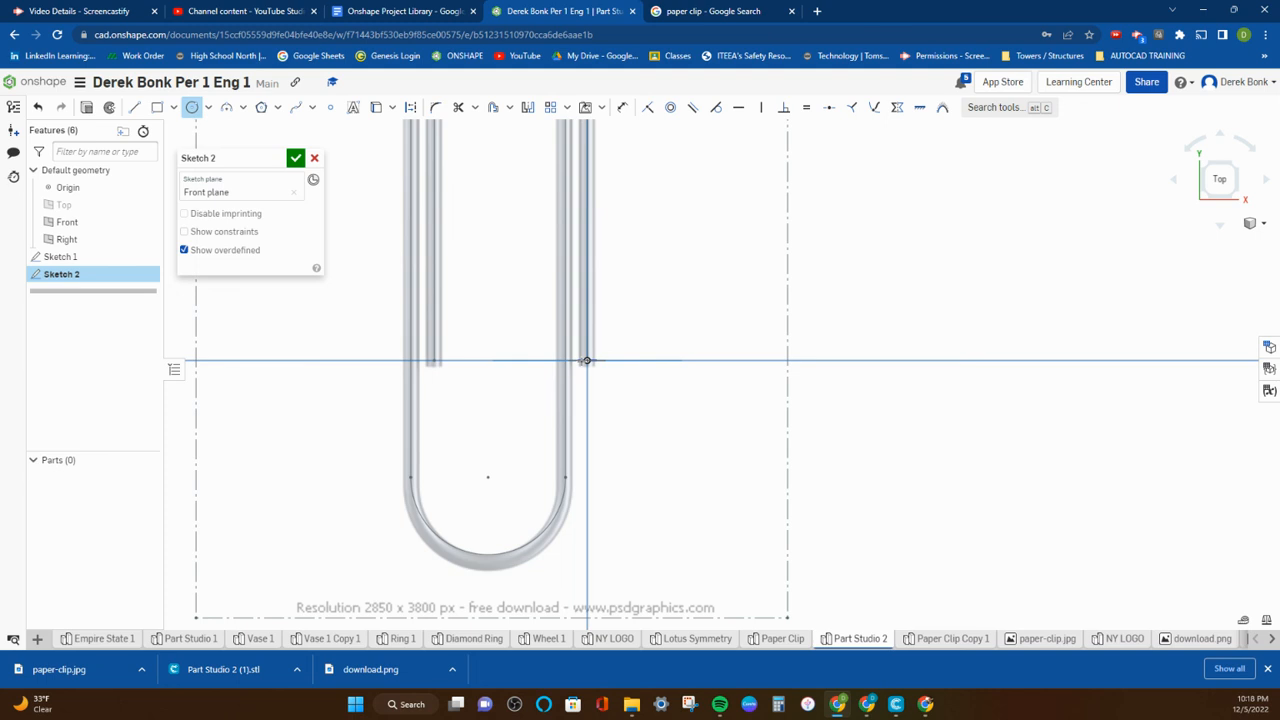
pyautogui.moveTo(651, 357); pyautogui.dragTo(651, 341, button='right')
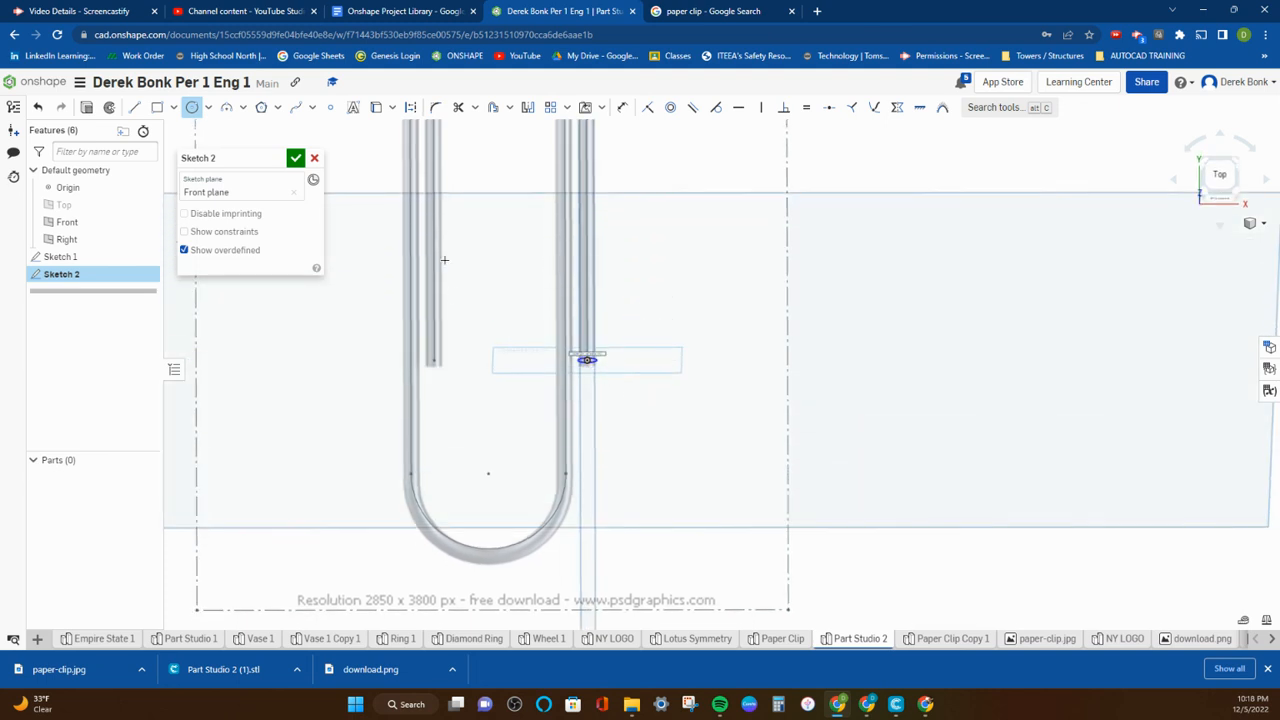
pyautogui.click(294, 159)
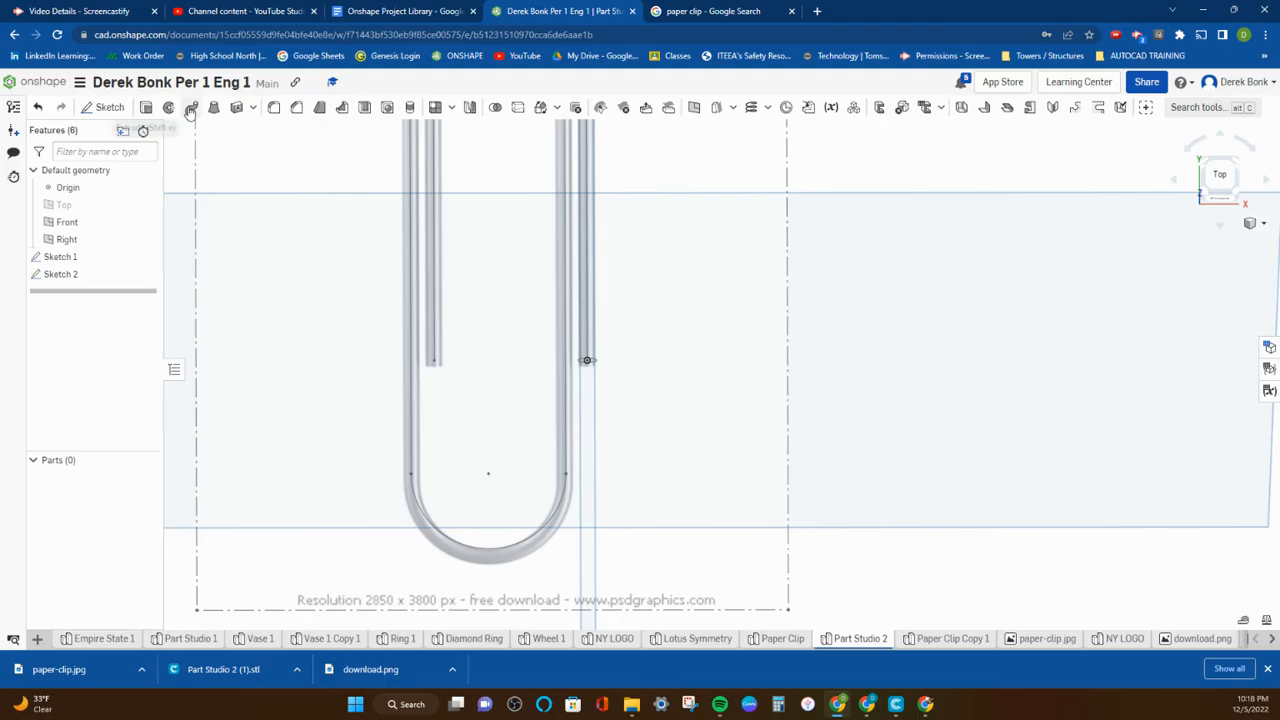
# Start a new solid sweep with the circle as its profile and the outer right line as the first path edge
pyautogui.click(191, 107)
pyautogui.scroll(5, 590, 363)
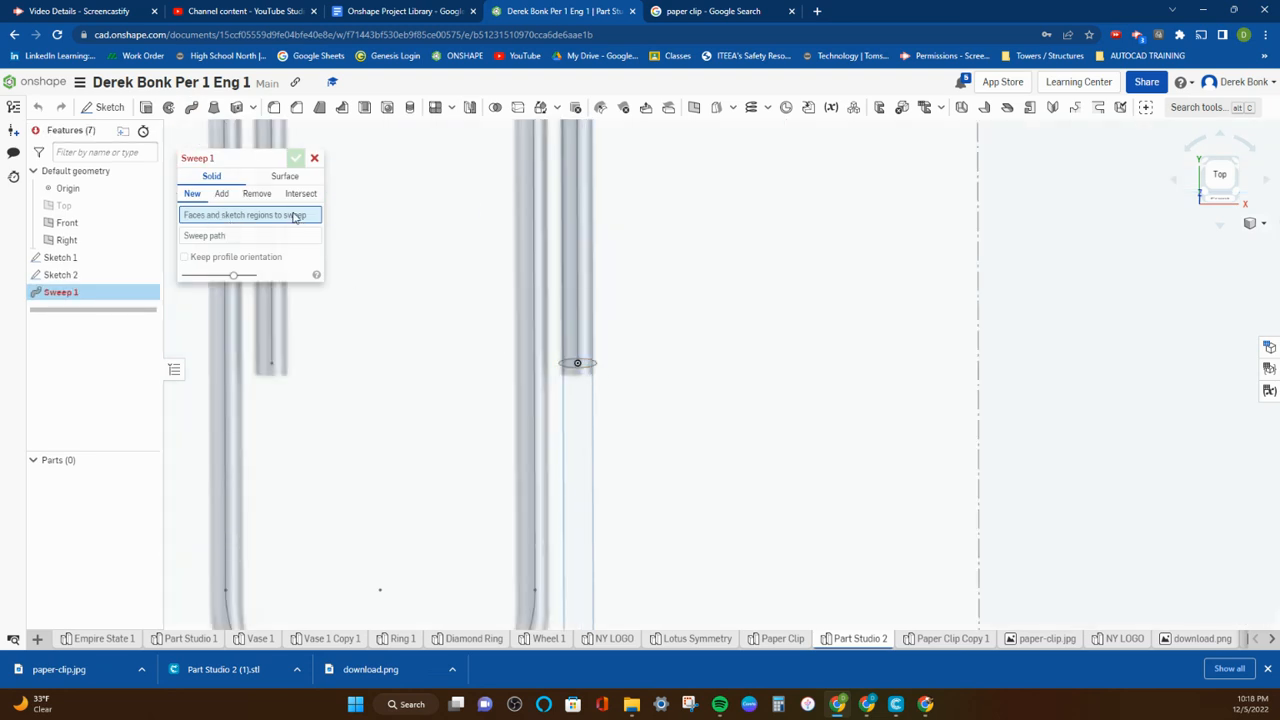
pyautogui.click(566, 366)
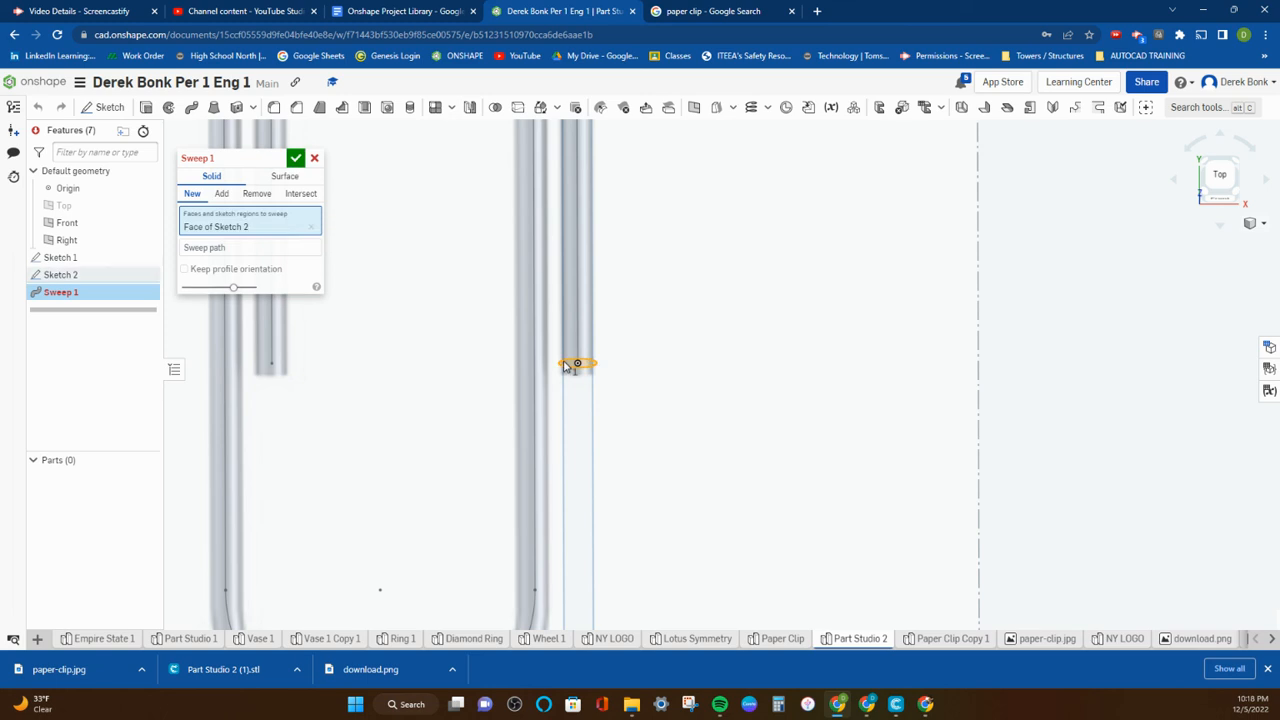
pyautogui.click(252, 249)
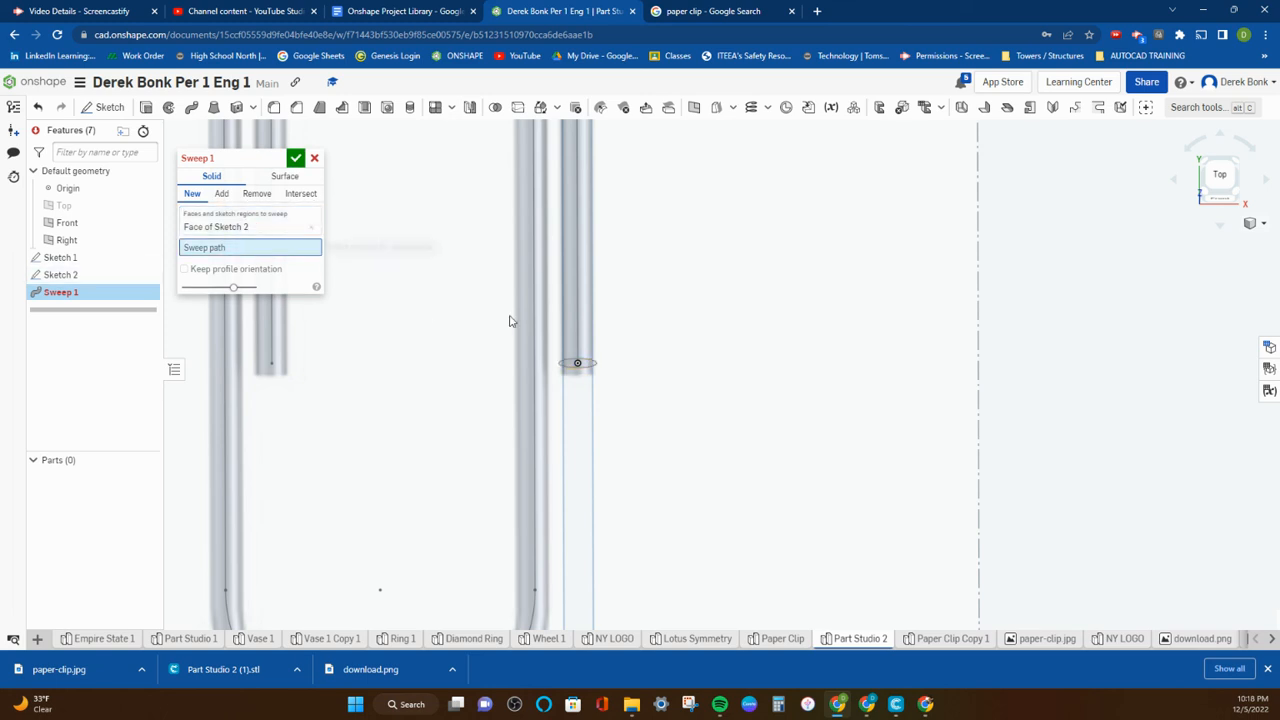
pyautogui.click(578, 333)
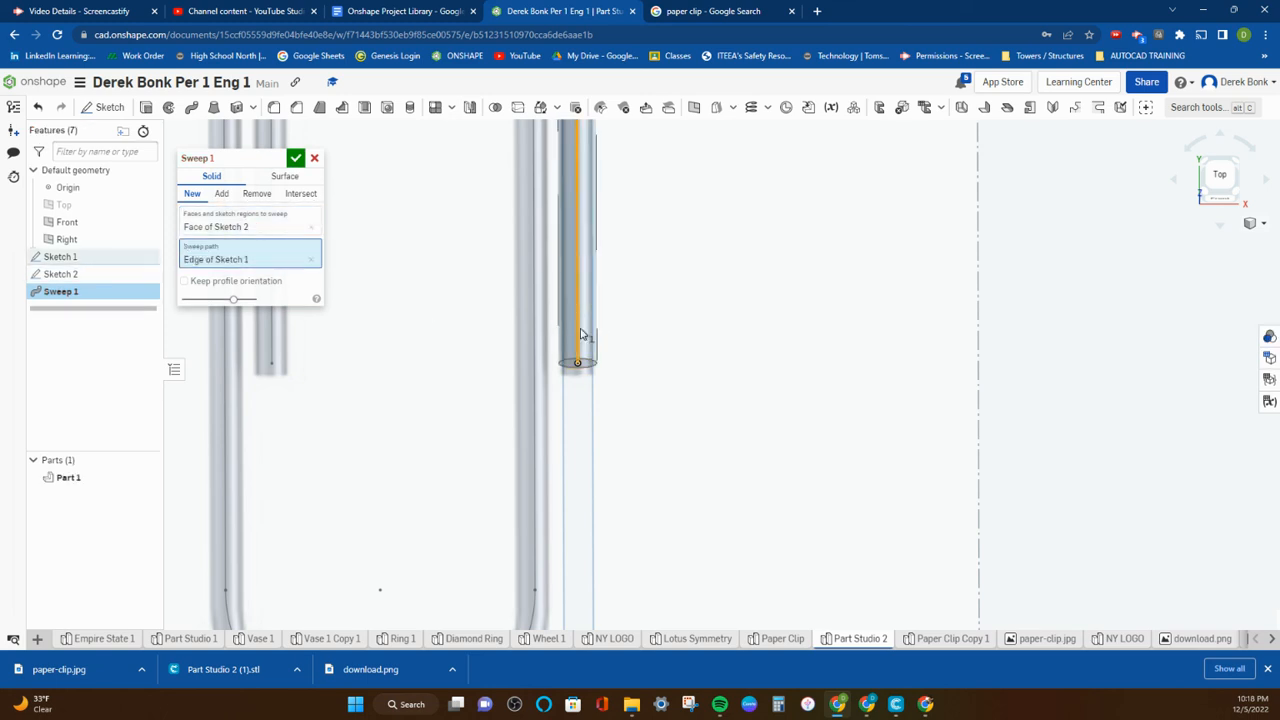
# Add the clip's remaining connected lines and arcs, through to the inner left line, to the sweep path and complete the sweep
pyautogui.scroll(4, 582, 343)
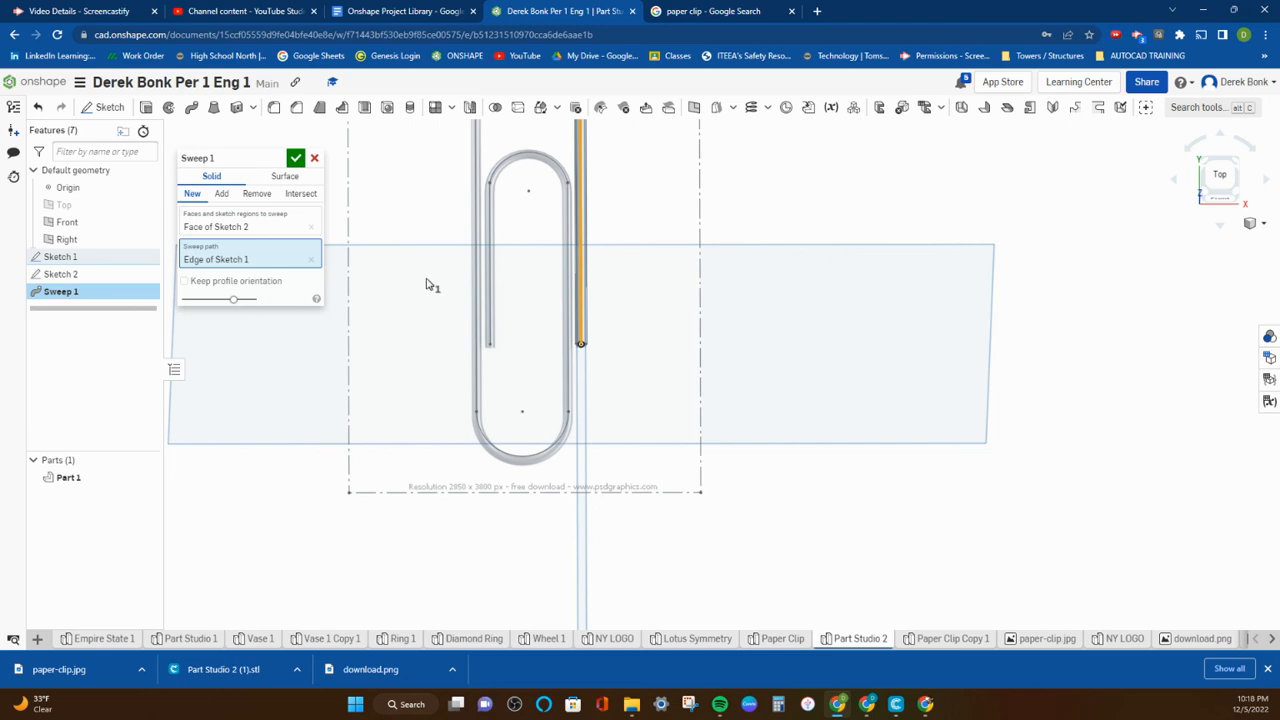
pyautogui.moveTo(514, 312); pyautogui.dragTo(510, 400, button='middle')
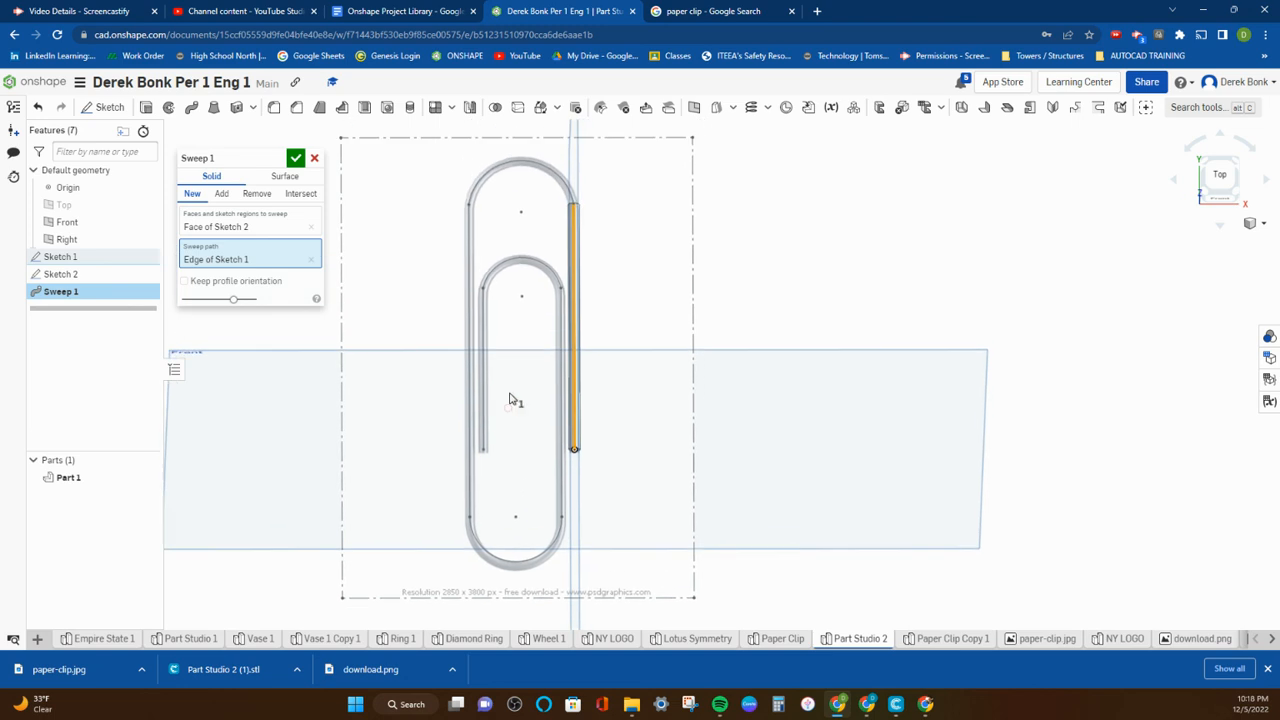
pyautogui.click(569, 192)
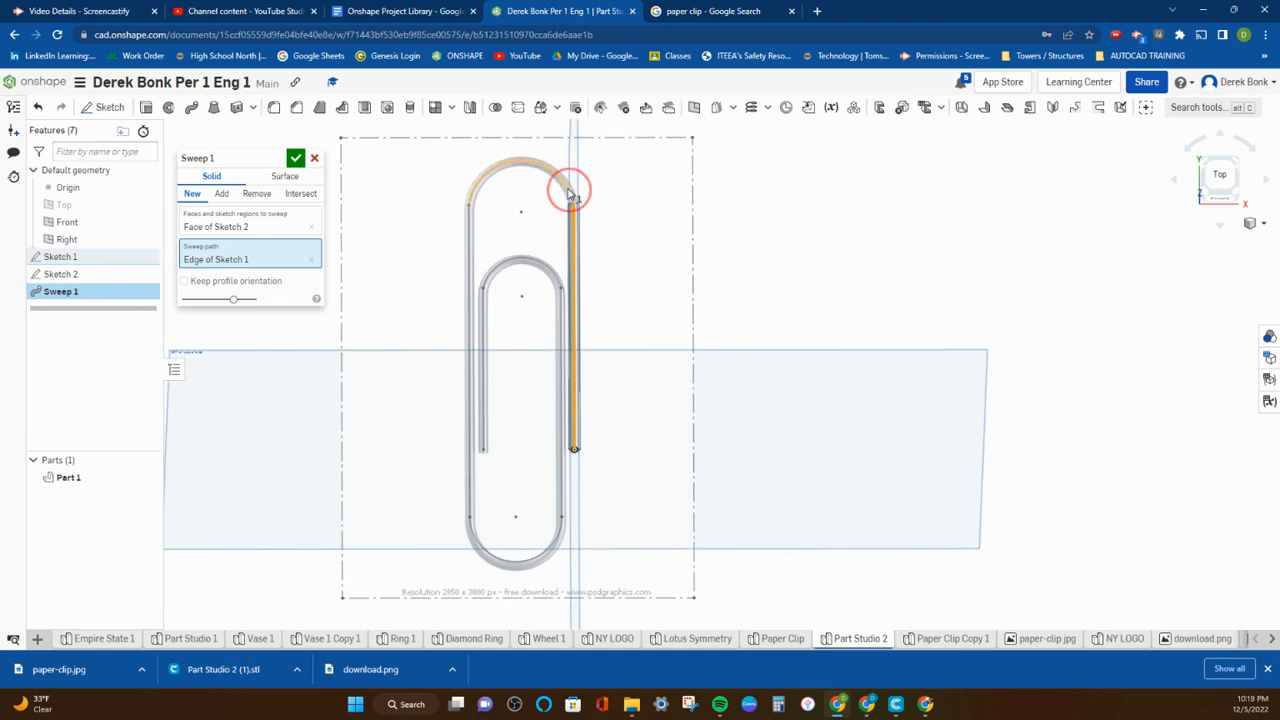
pyautogui.click(467, 275)
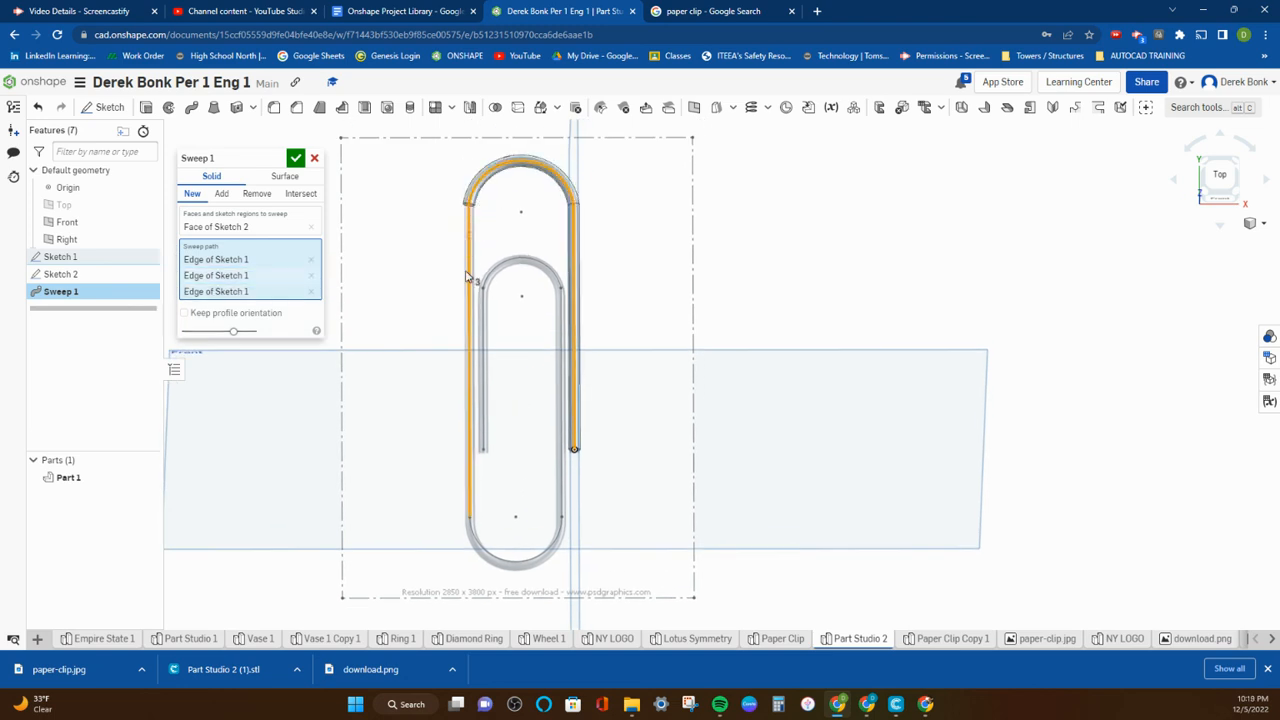
pyautogui.click(477, 545)
pyautogui.click(565, 511)
pyautogui.click(543, 269)
pyautogui.click(485, 313)
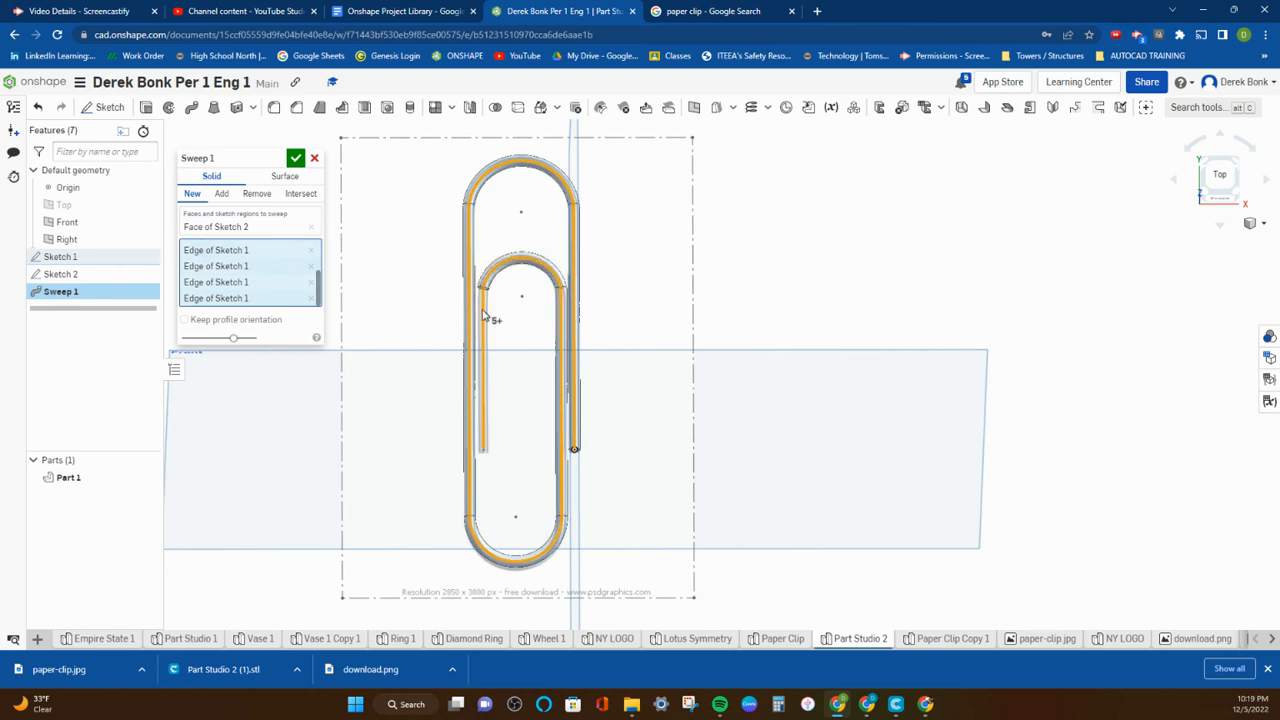
pyautogui.click(296, 158)
# Hide the Right and Front planes
pyautogui.moveTo(368, 308)
pyautogui.mouseDown(button='right')
pyautogui.moveTo(371, 271)
pyautogui.moveTo(362, 298)
pyautogui.mouseUp(button='right')
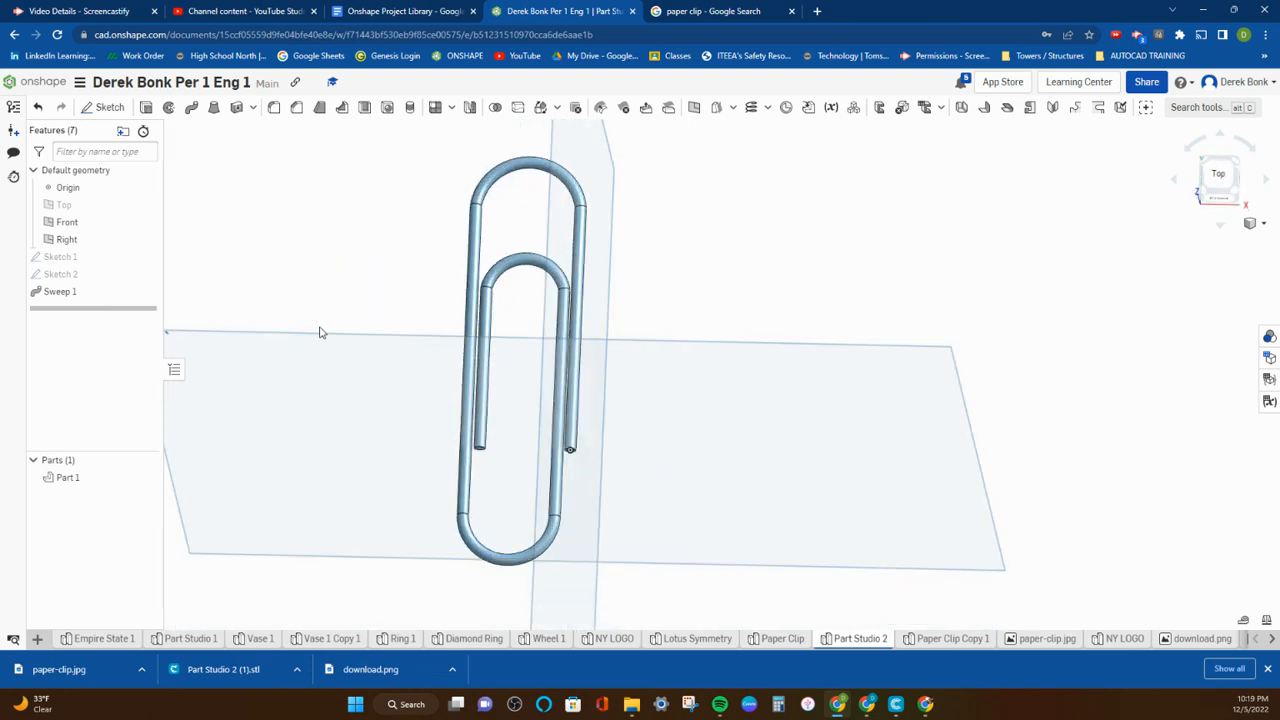
pyautogui.click(146, 239)
pyautogui.click(146, 223)
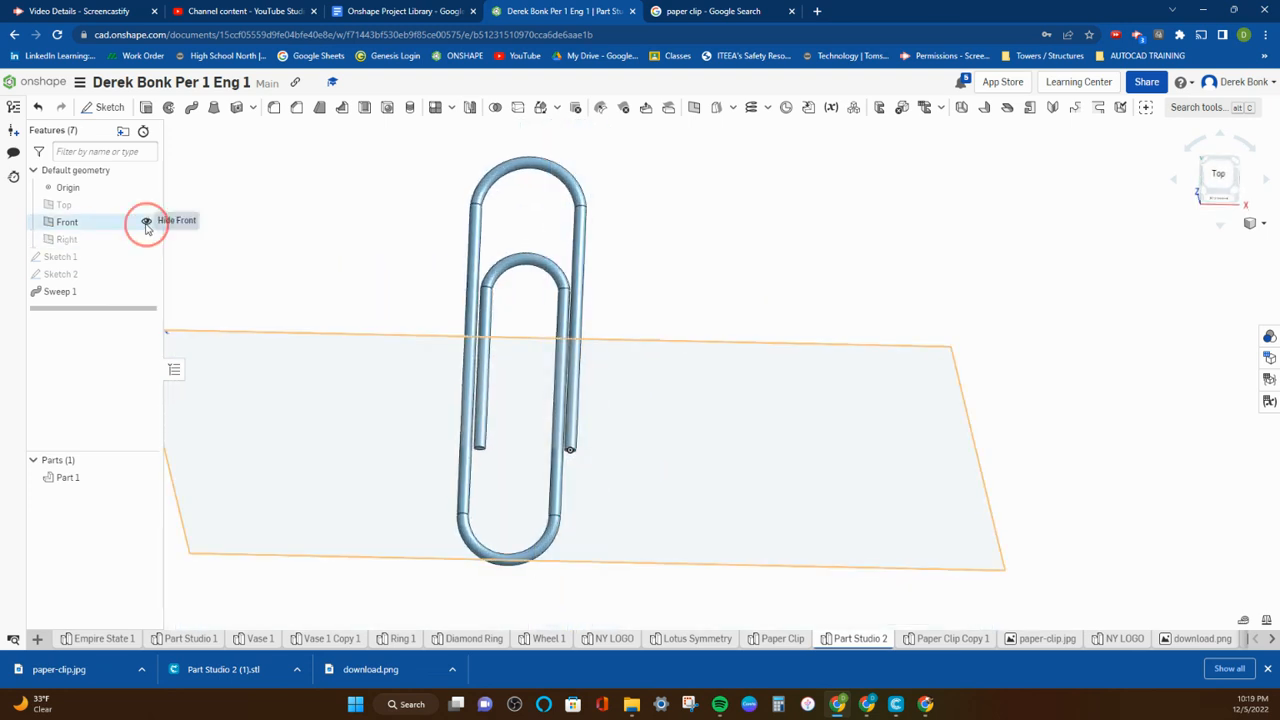
# Set the paper clip part's appearance to dark green #327014
pyautogui.rightClick(80, 480)
pyautogui.click(129, 331)
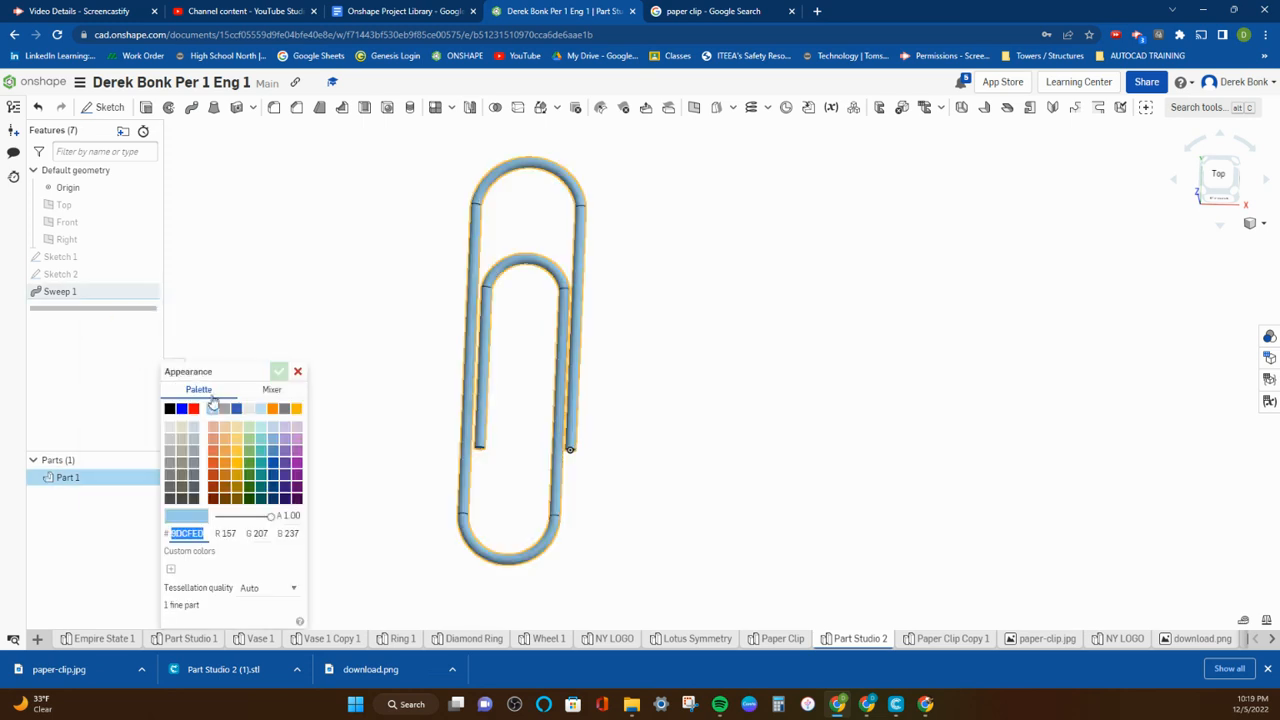
pyautogui.click(247, 487)
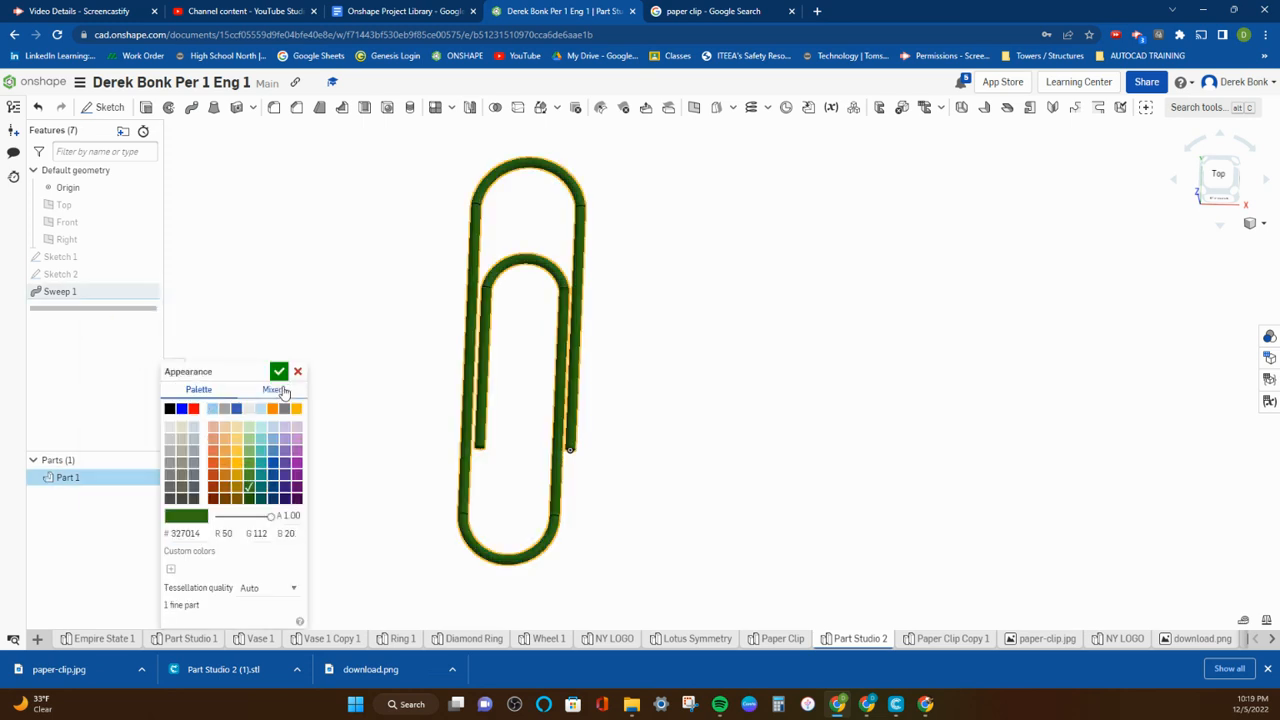
pyautogui.click(279, 371)
# Examine the finished paper clip from several angles
pyautogui.moveTo(320, 378)
pyautogui.mouseDown(button='right')
pyautogui.moveTo(326, 364)
pyautogui.moveTo(283, 329)
pyautogui.moveTo(277, 375)
pyautogui.moveTo(322, 376)
pyautogui.mouseUp(button='right')
pyautogui.moveTo(326, 371); pyautogui.dragTo(443, 394, button='middle')
pyautogui.moveTo(455, 396); pyautogui.dragTo(611, 372, button='right')
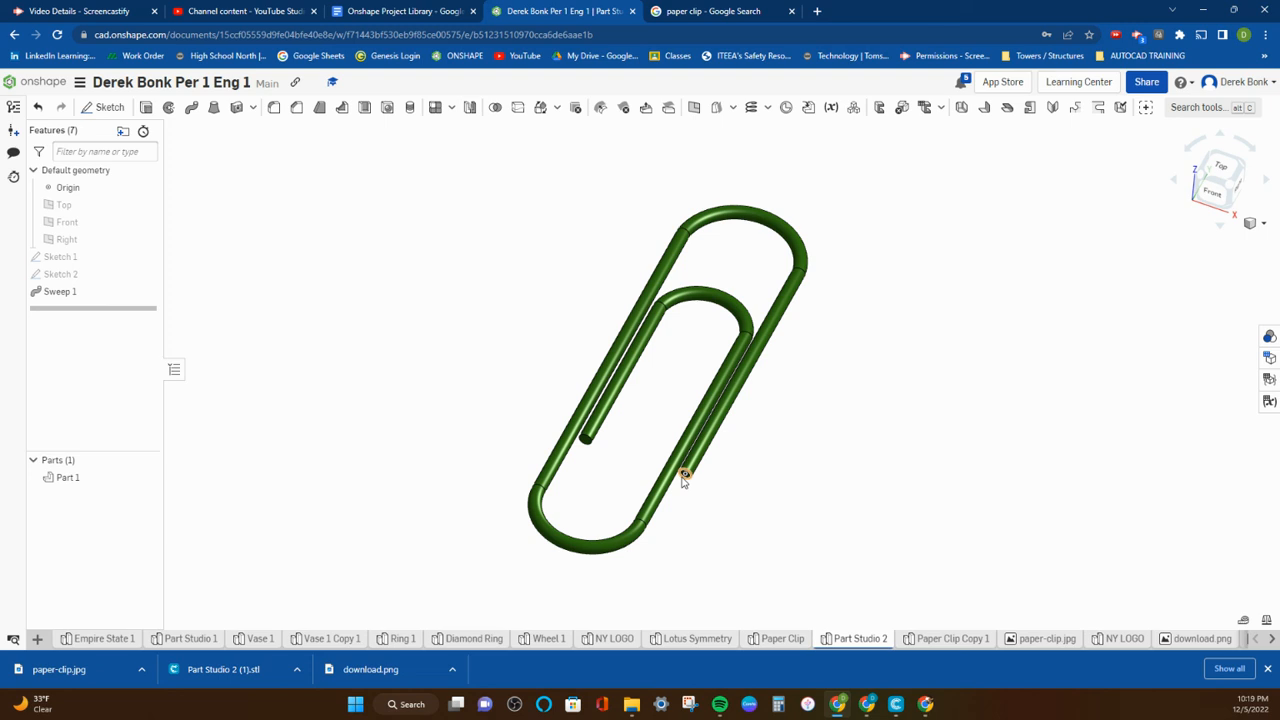
pyautogui.moveTo(642, 456)
pyautogui.mouseDown(button='right')
pyautogui.moveTo(661, 456)
pyautogui.moveTo(645, 456)
pyautogui.mouseUp(button='right')
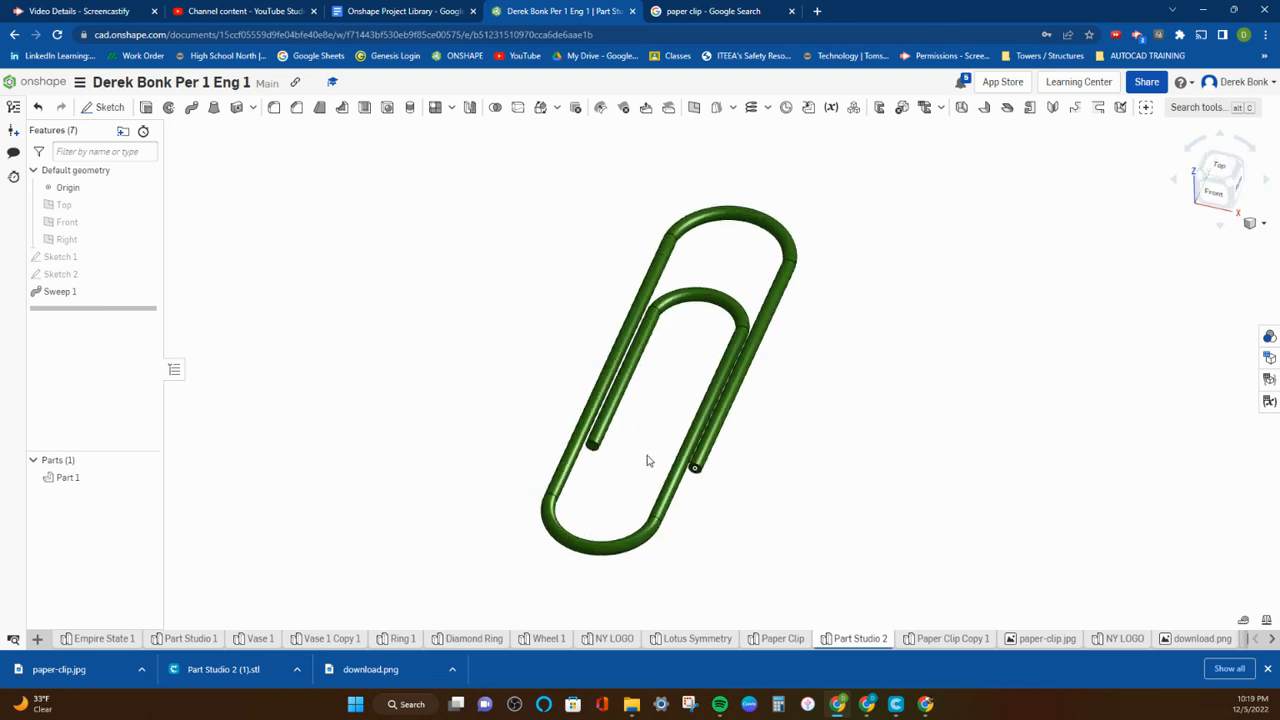
pyautogui.moveTo(785, 485); pyautogui.dragTo(778, 512, button='right')
pyautogui.scroll(-3, 741, 483)
pyautogui.moveTo(858, 491); pyautogui.dragTo(784, 477, button='right')
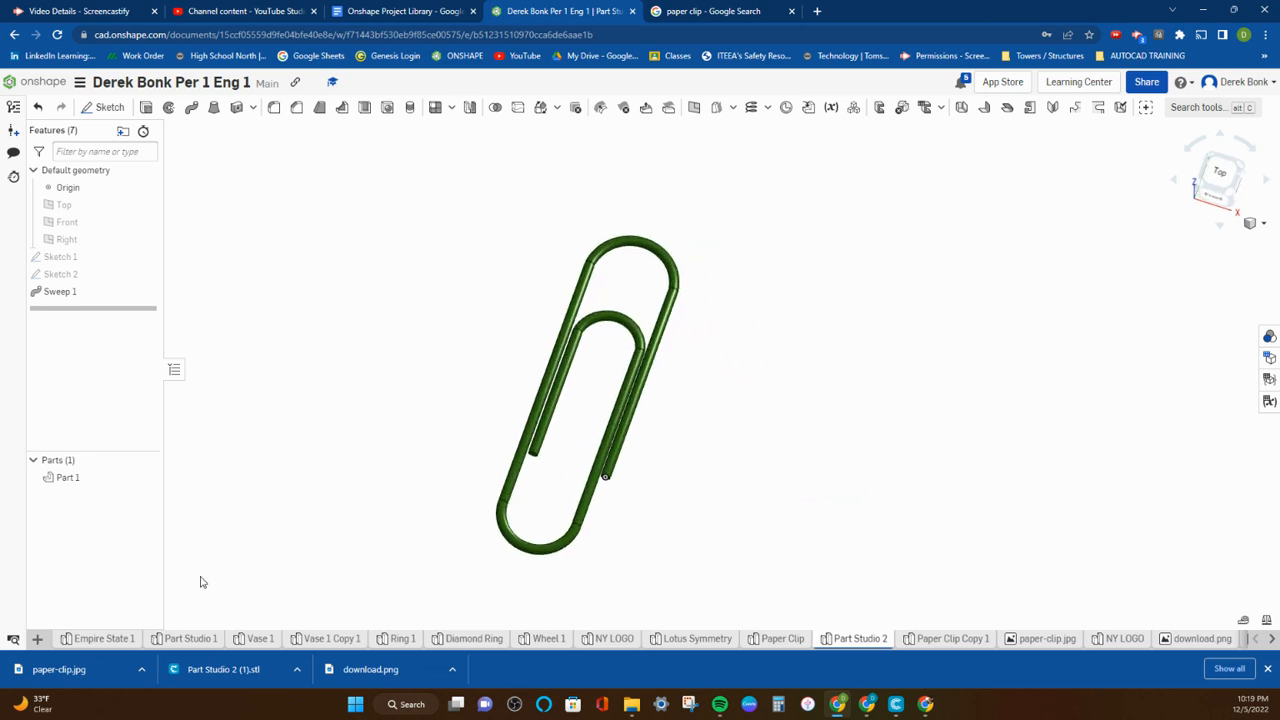